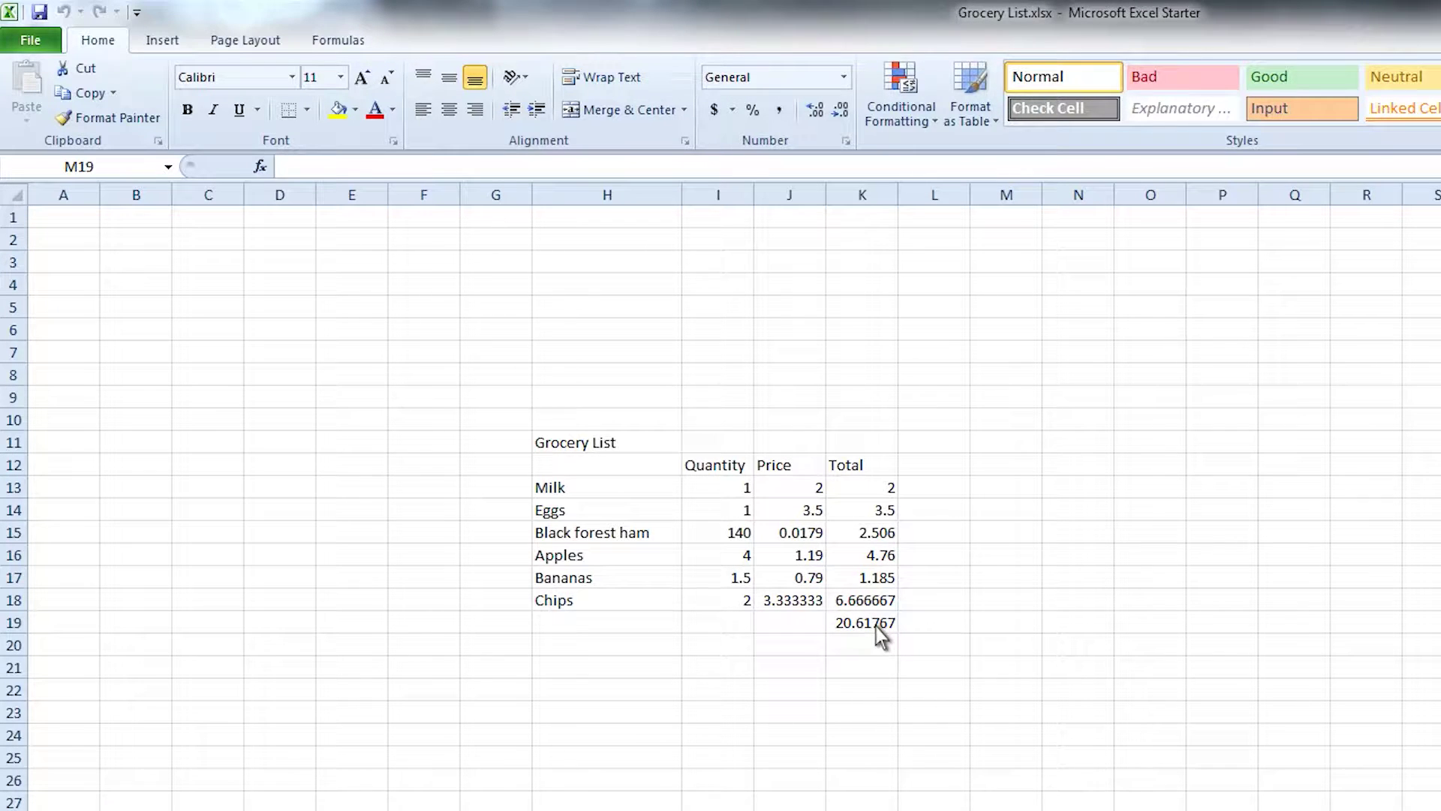
- Show the prices and totals in J13:K19 with two decimal places and apply the English (U.S.) dollar accounting format
click(795, 489)
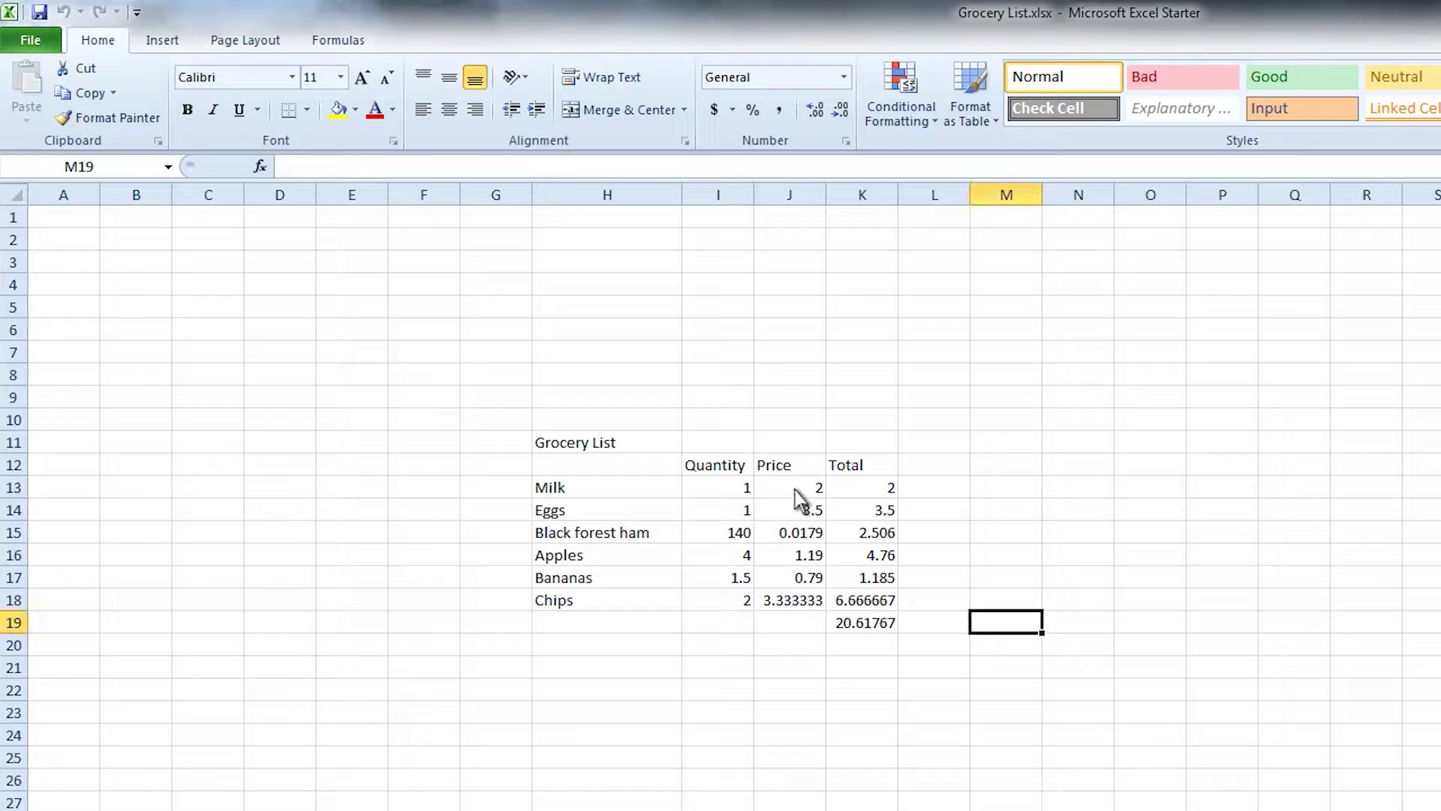
drag(796, 489, 885, 628)
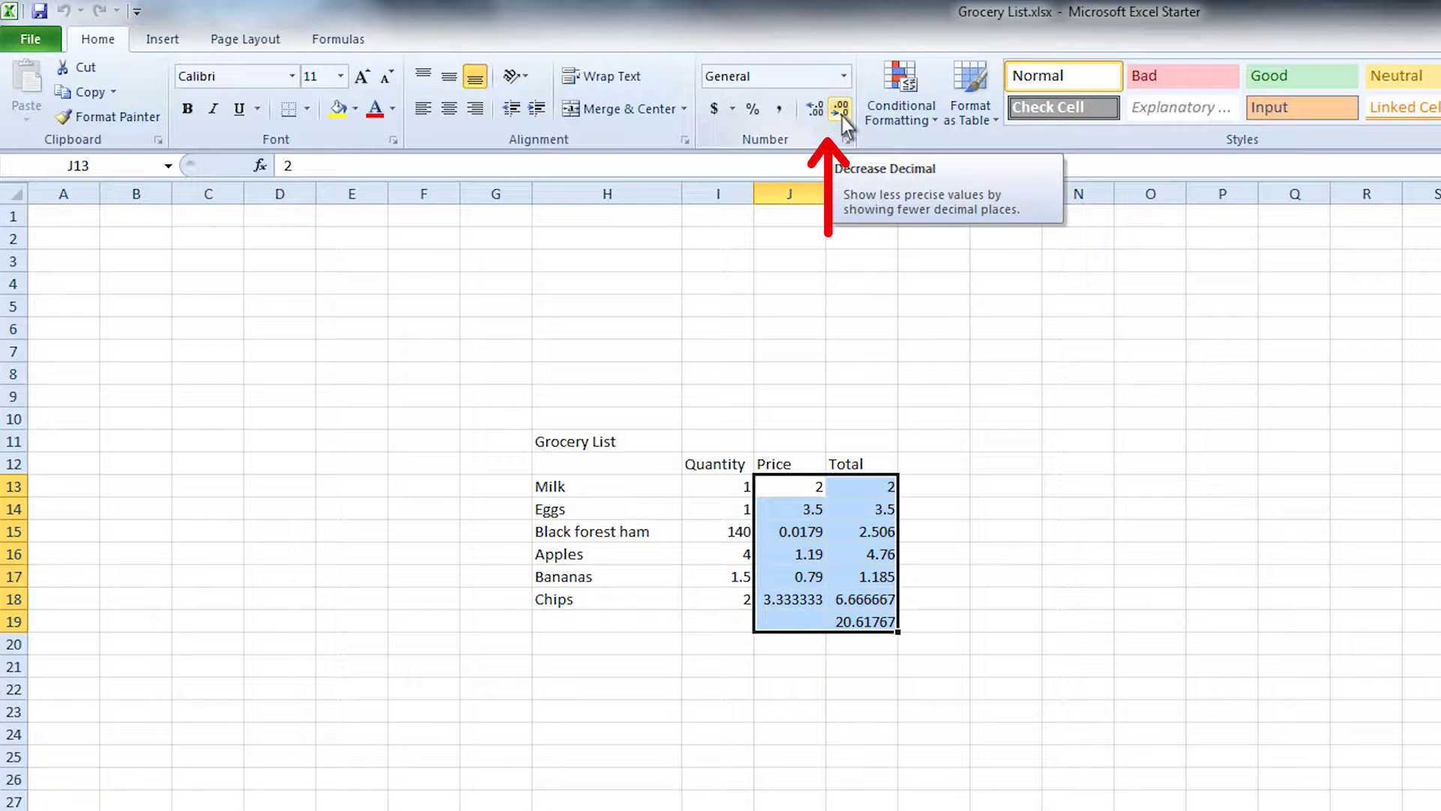
click(814, 115)
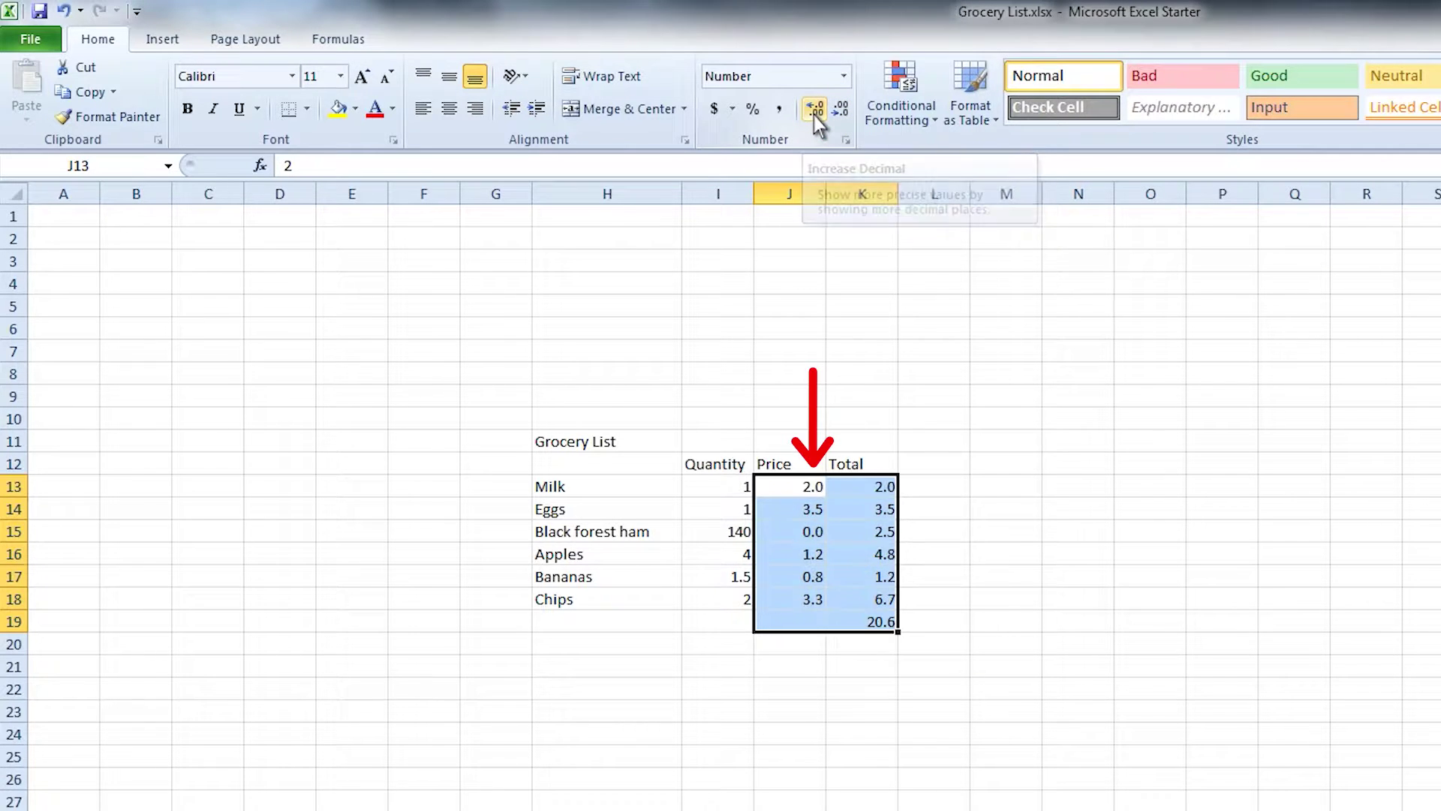
click(814, 116)
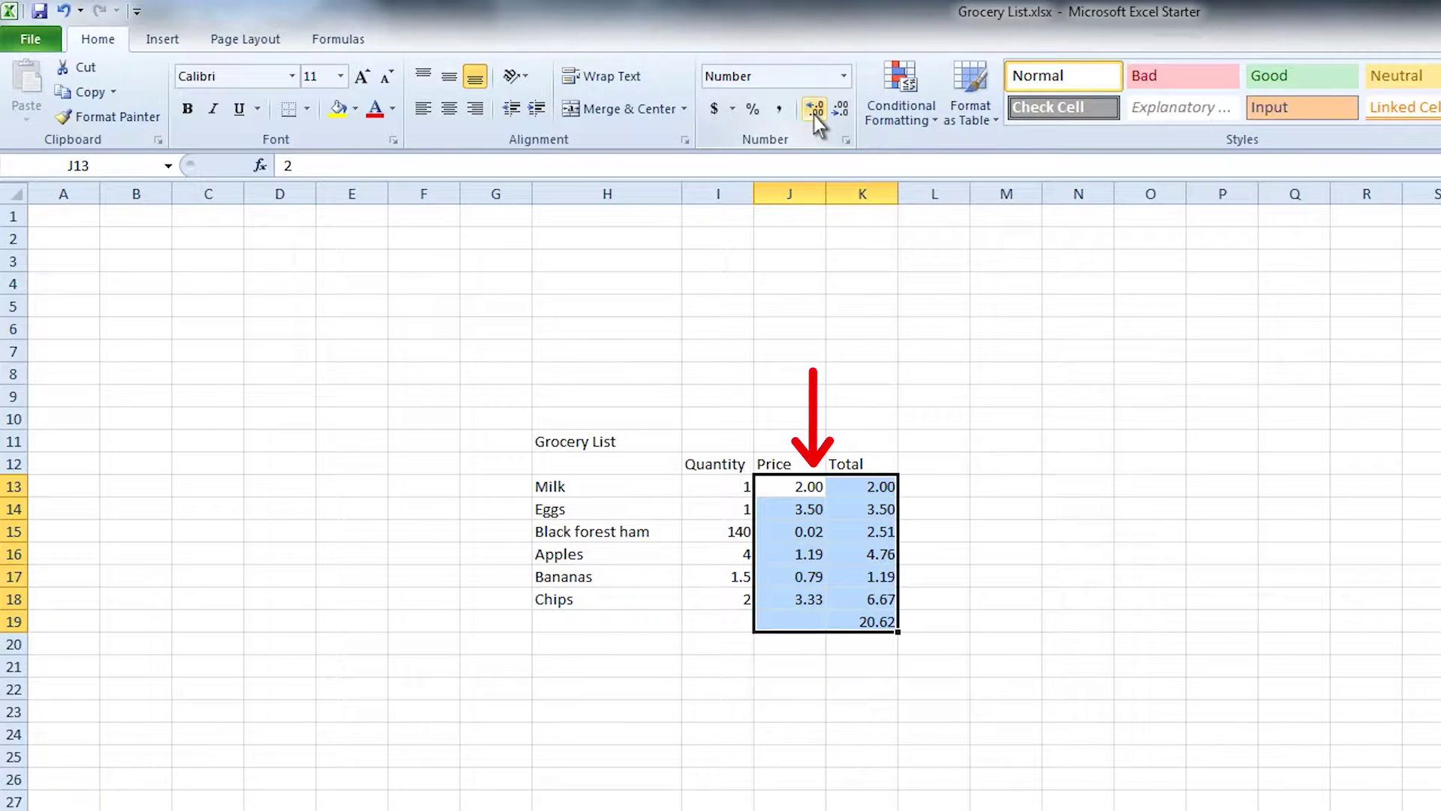
click(813, 115)
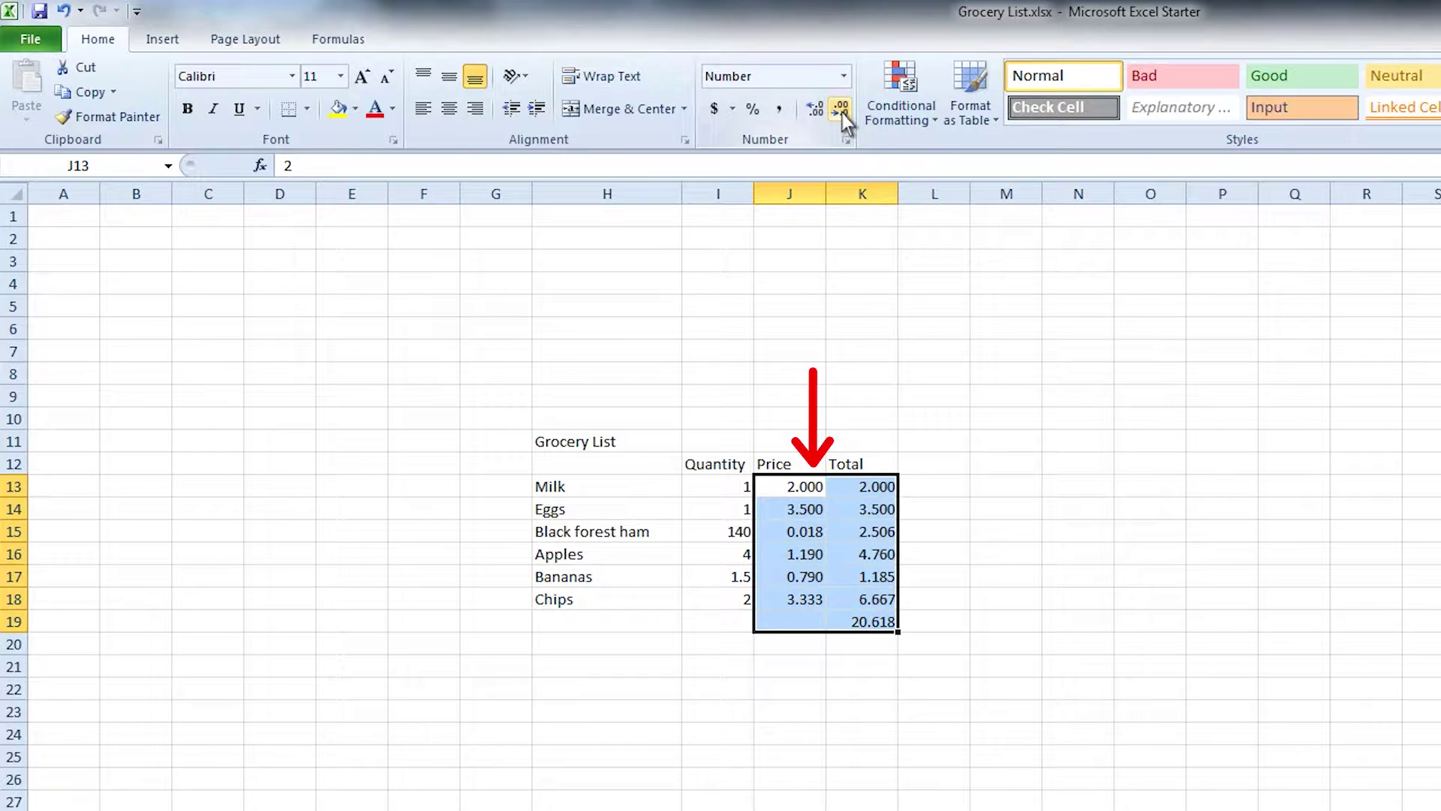
click(842, 114)
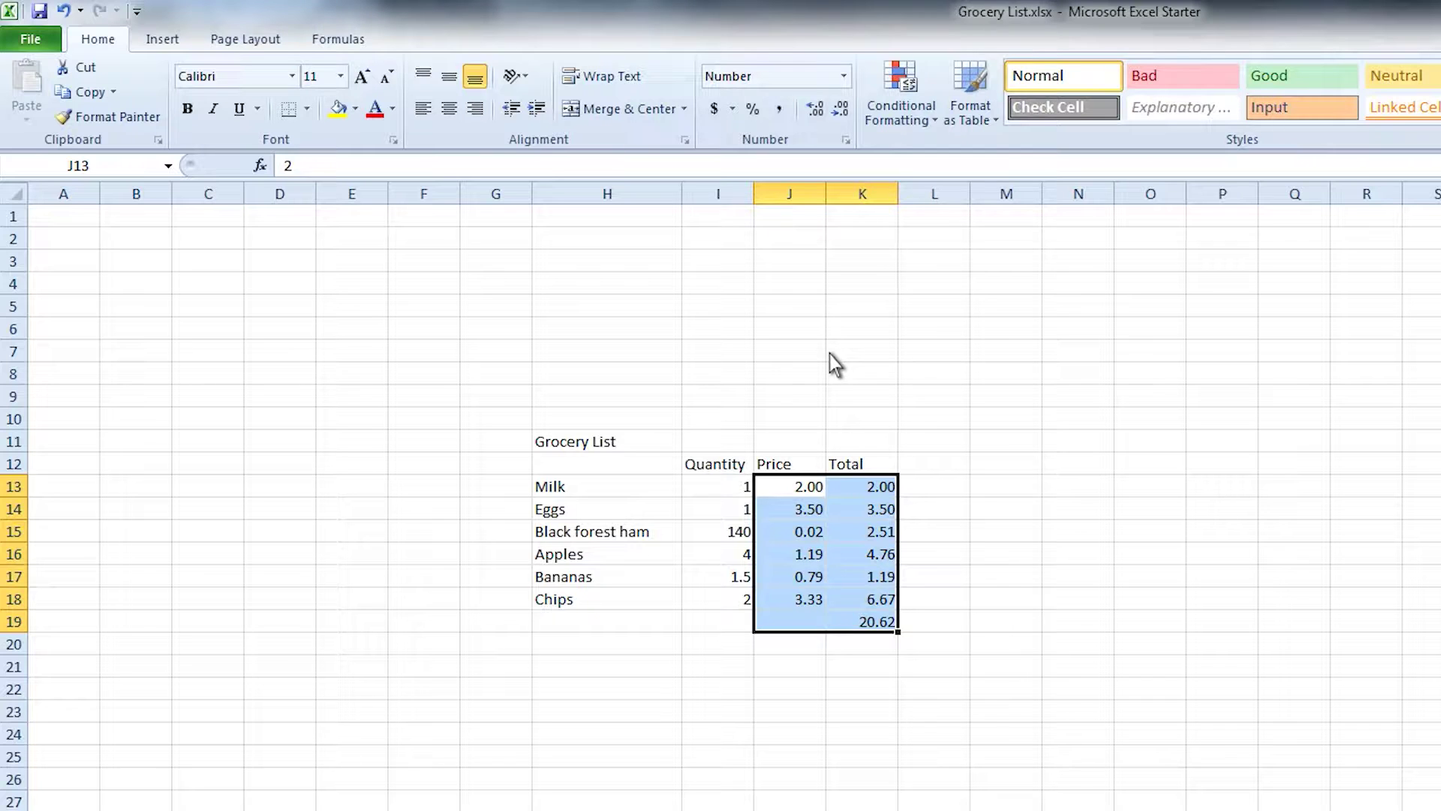
click(732, 118)
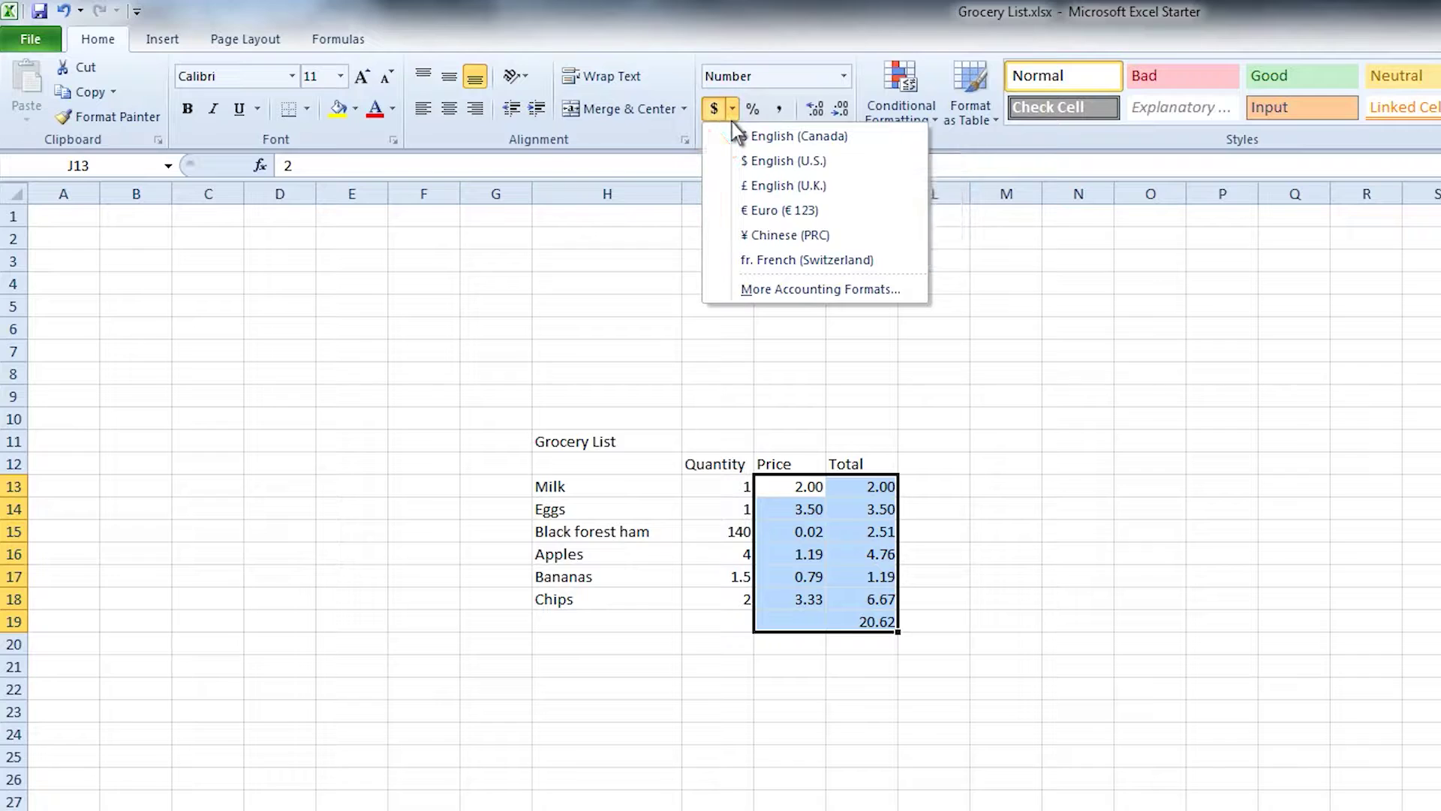
click(785, 162)
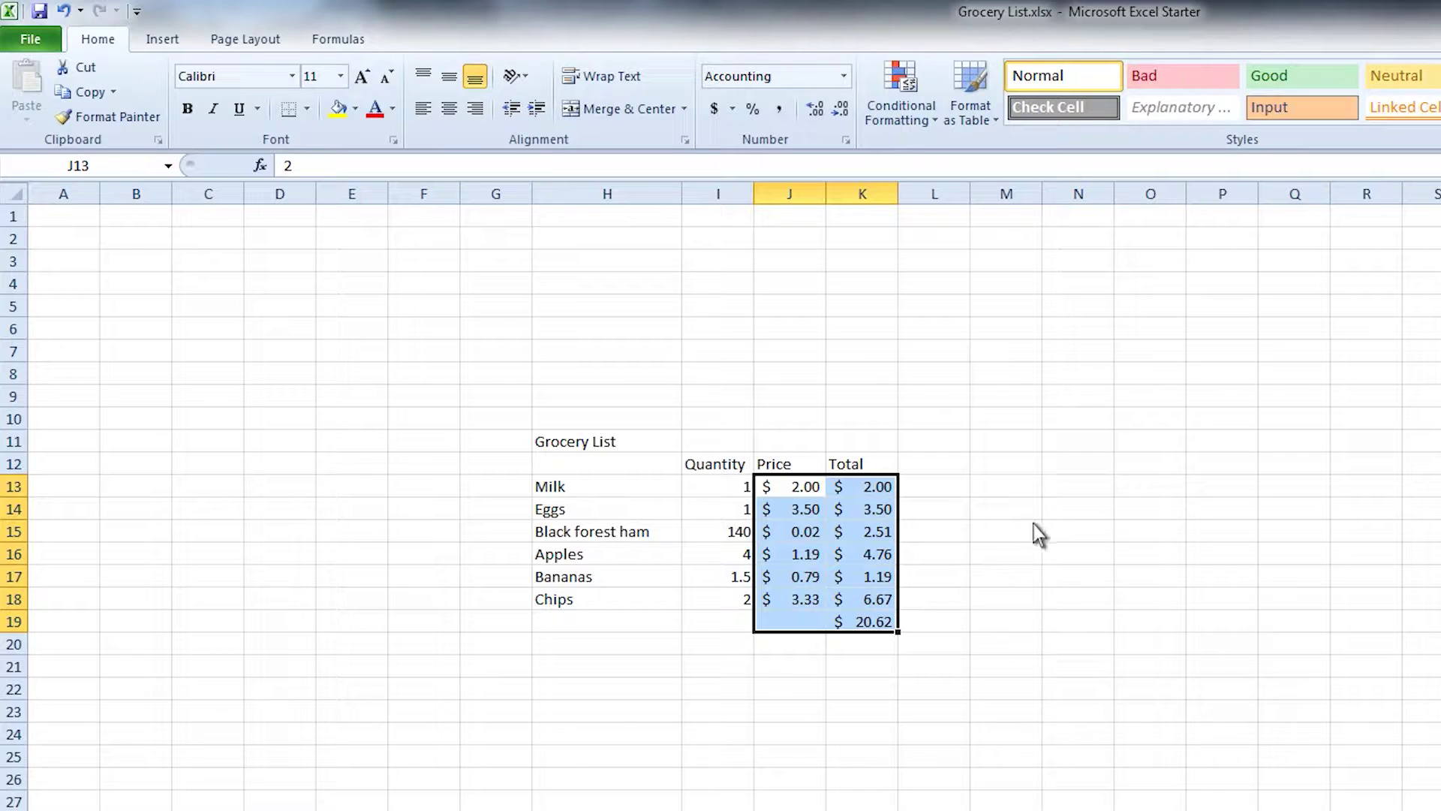
- Test the dollar accounting format on the value 4.123456 entered in cell N13 and clear the cell
click(1070, 492)
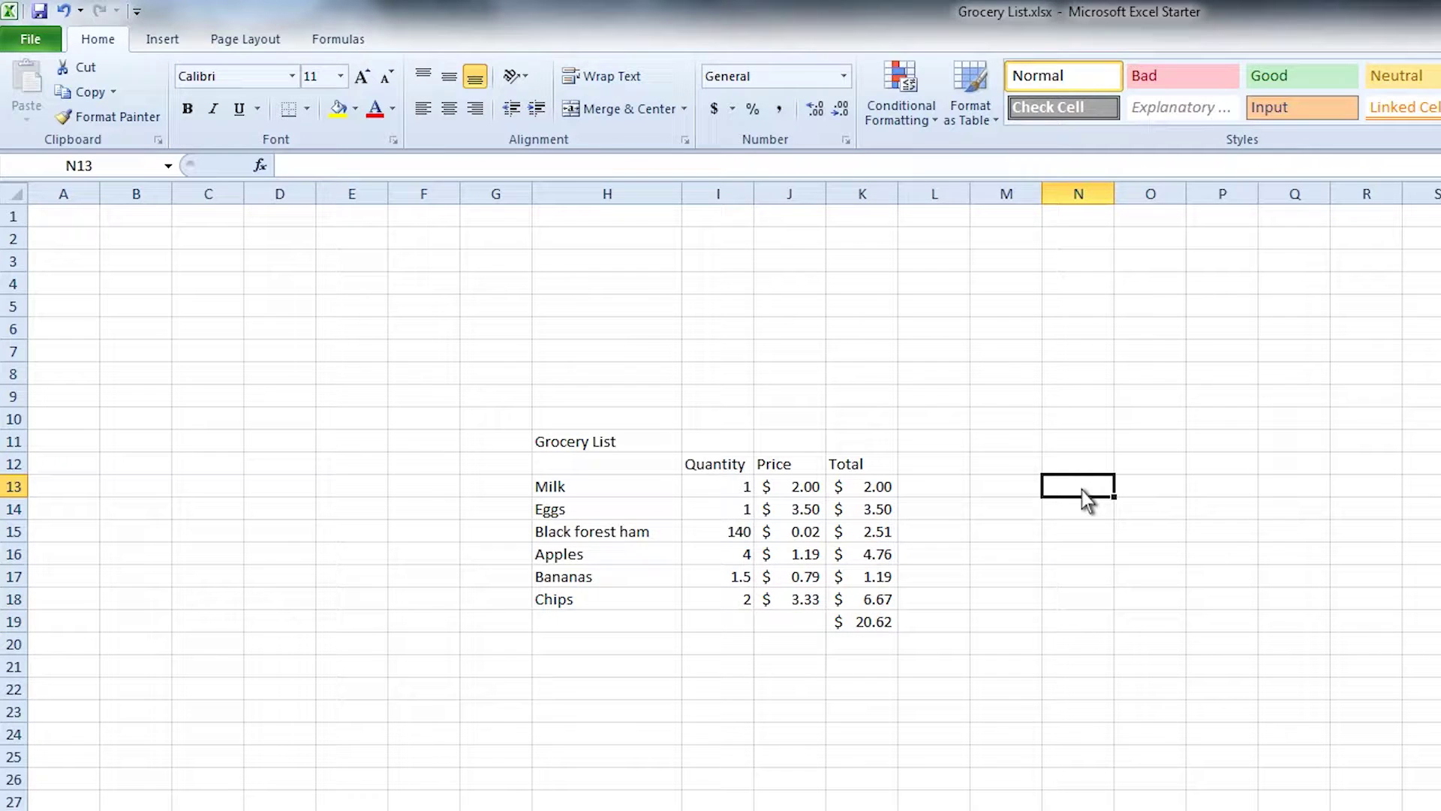
text(4)
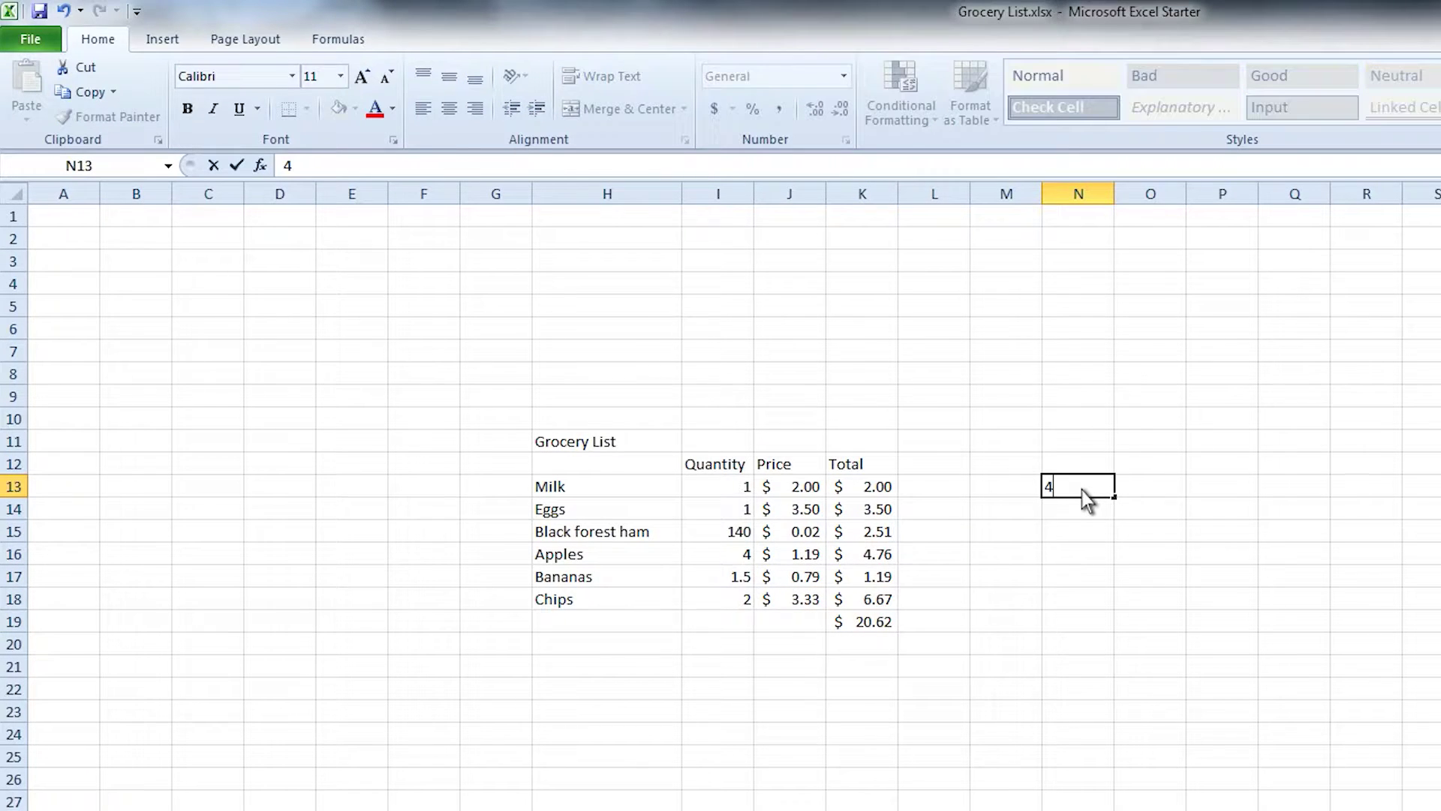
text(.123456)
key(Return)
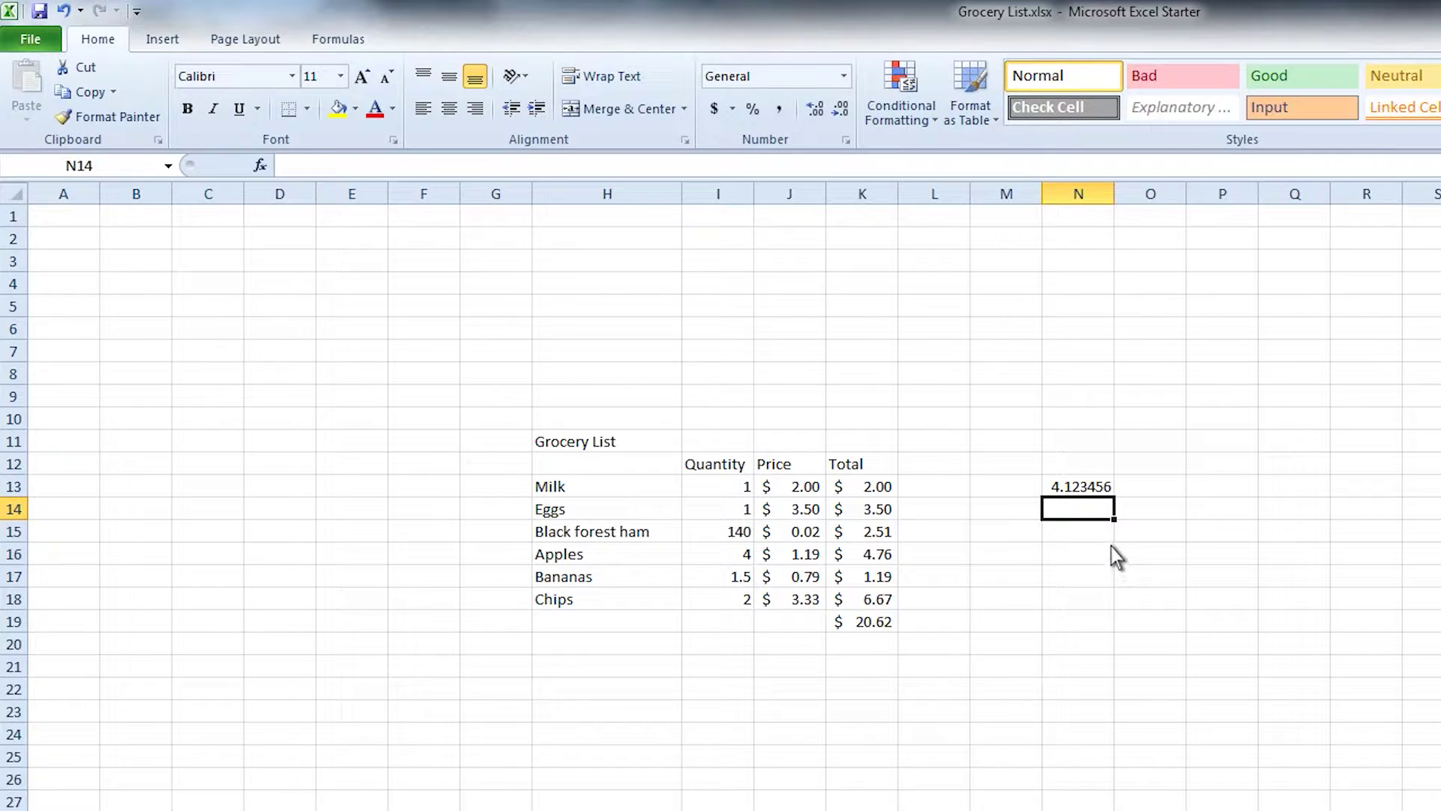
click(1092, 489)
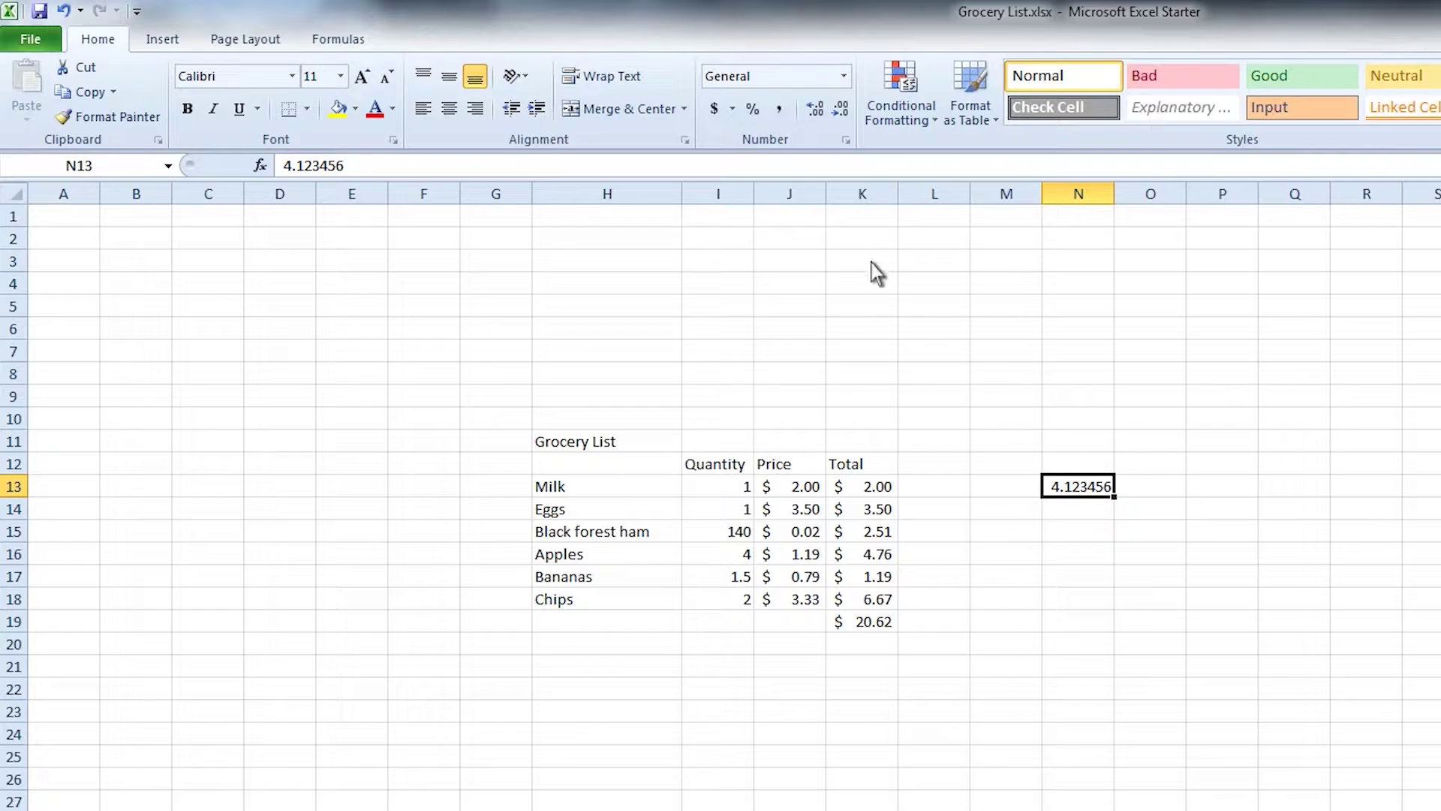
click(713, 111)
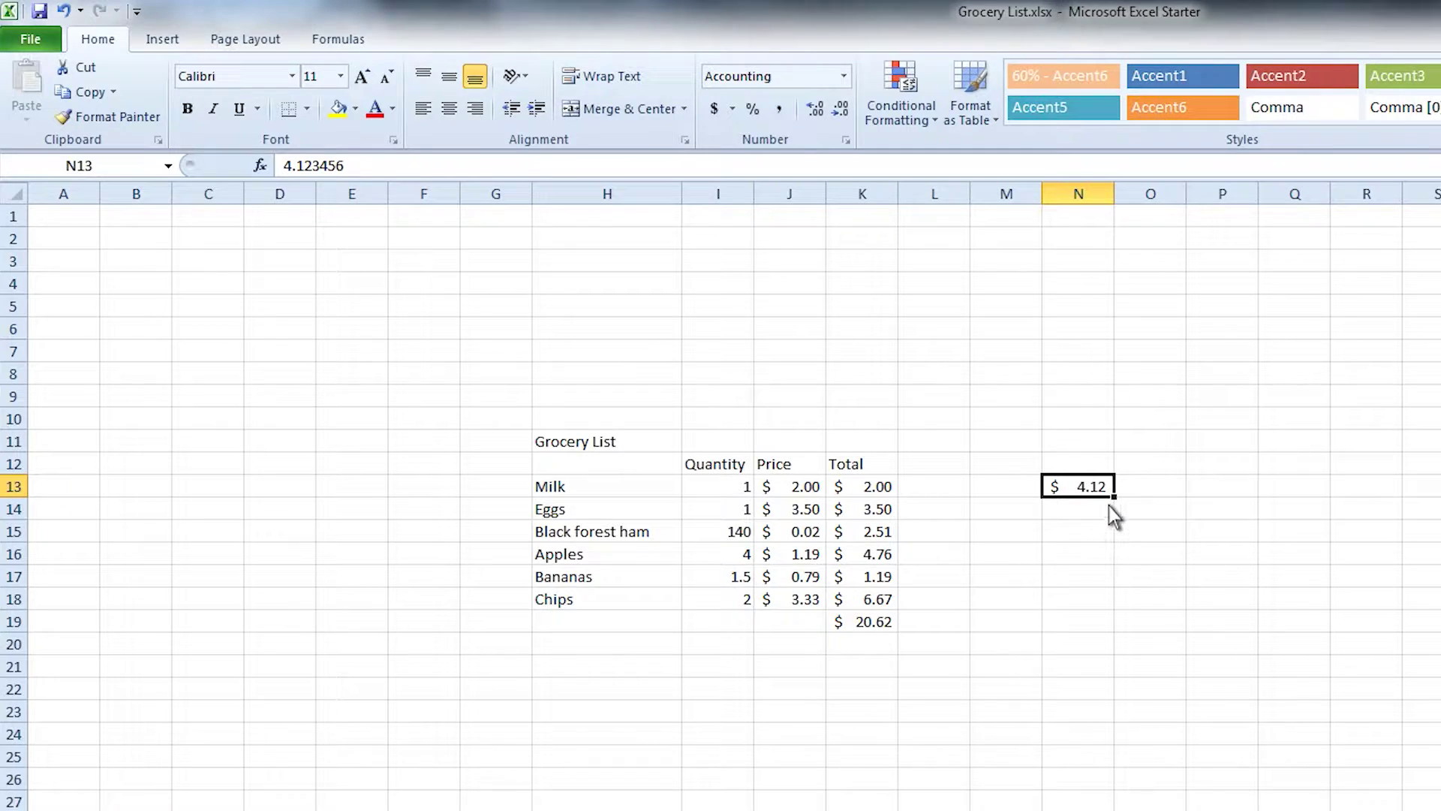
key(Delete)
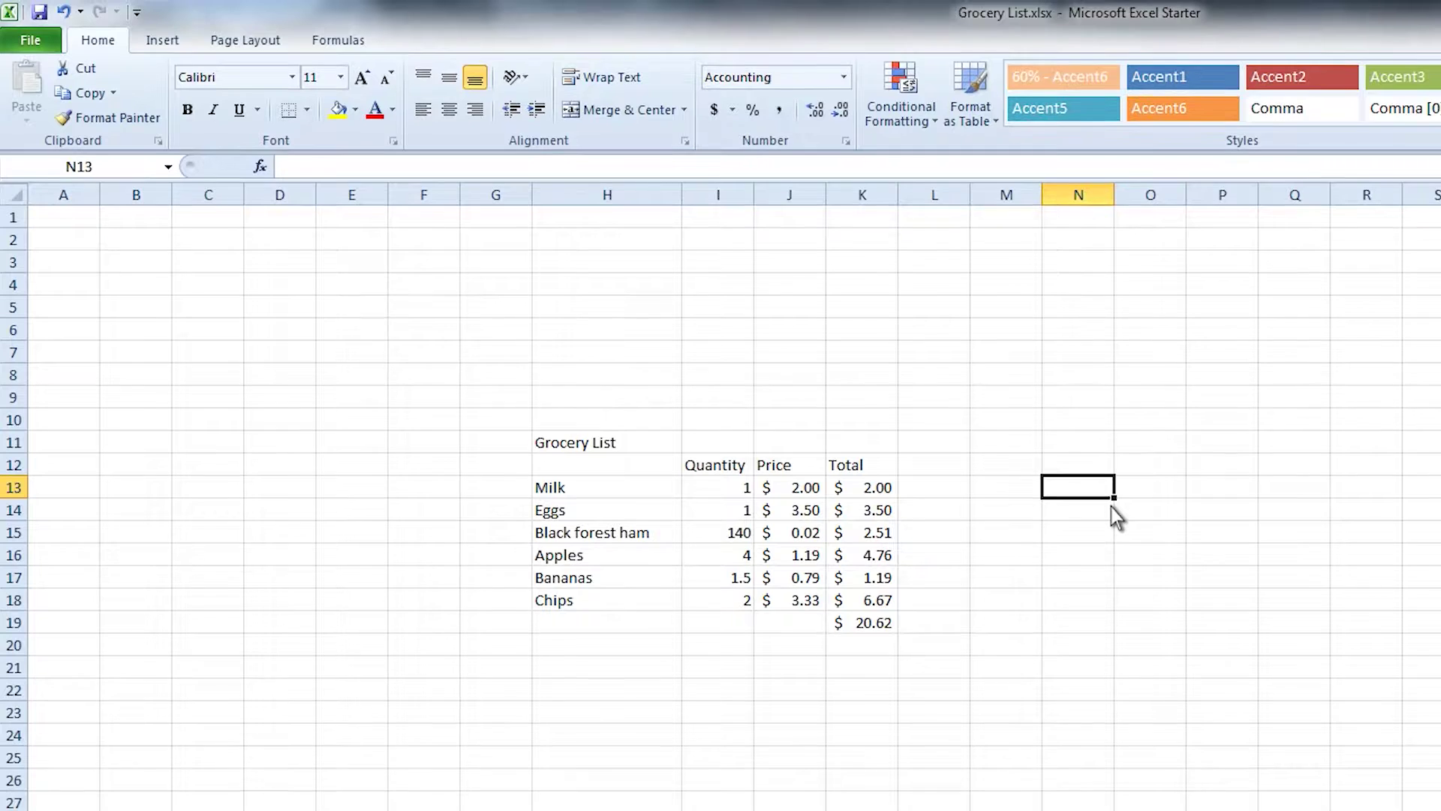
click(307, 110)
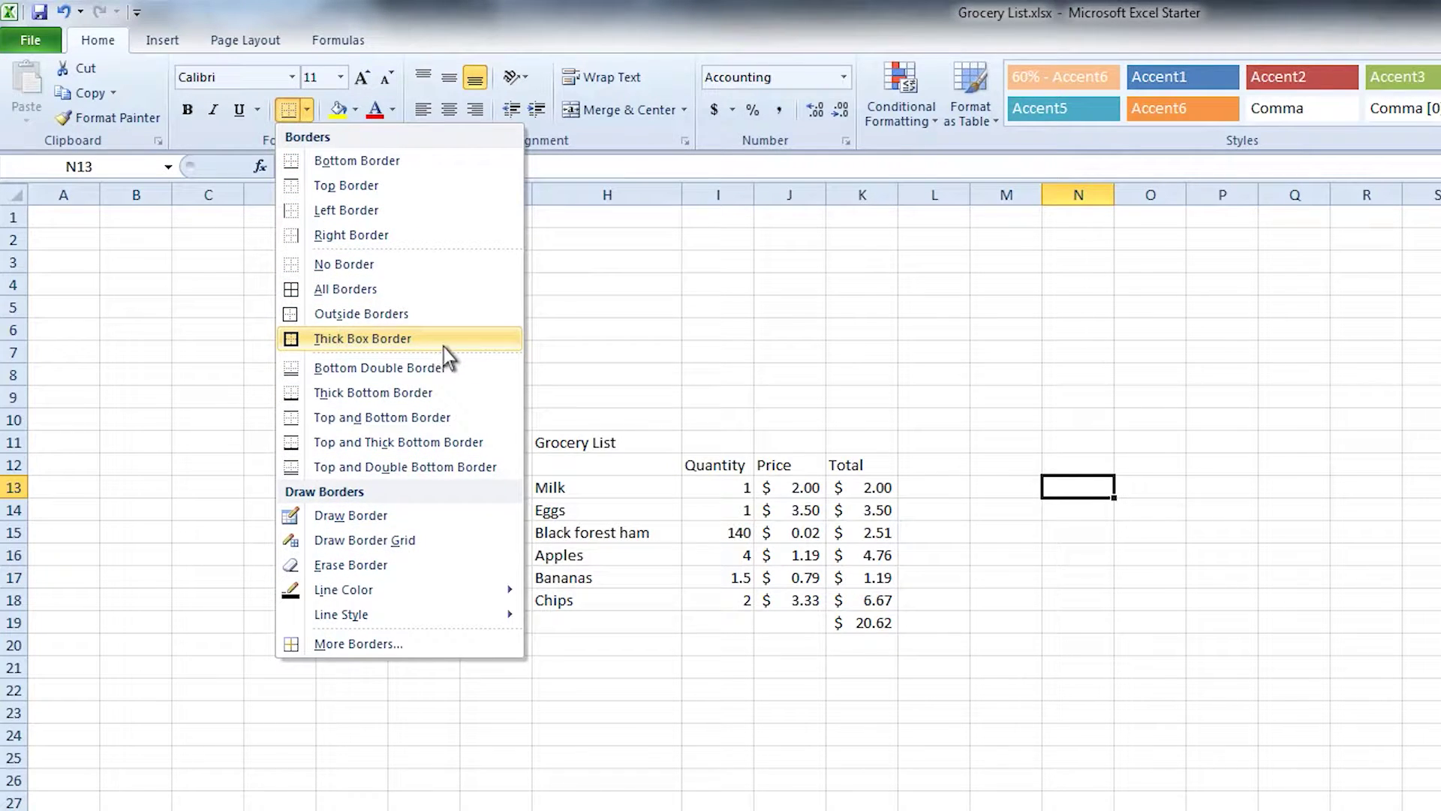
click(857, 408)
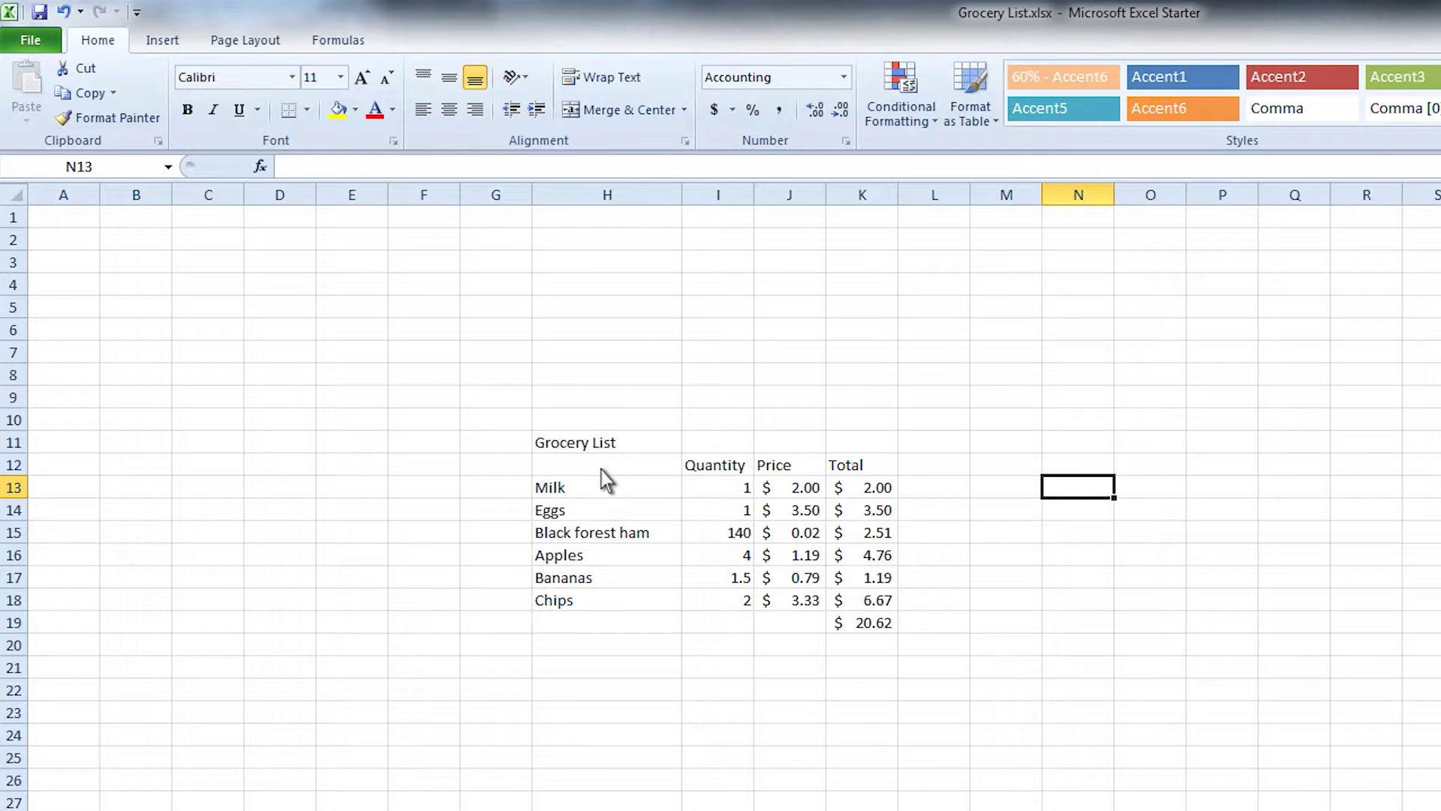
- Add a thick box border around the whole grocery table, cells H12:K19
drag(601, 470, 856, 629)
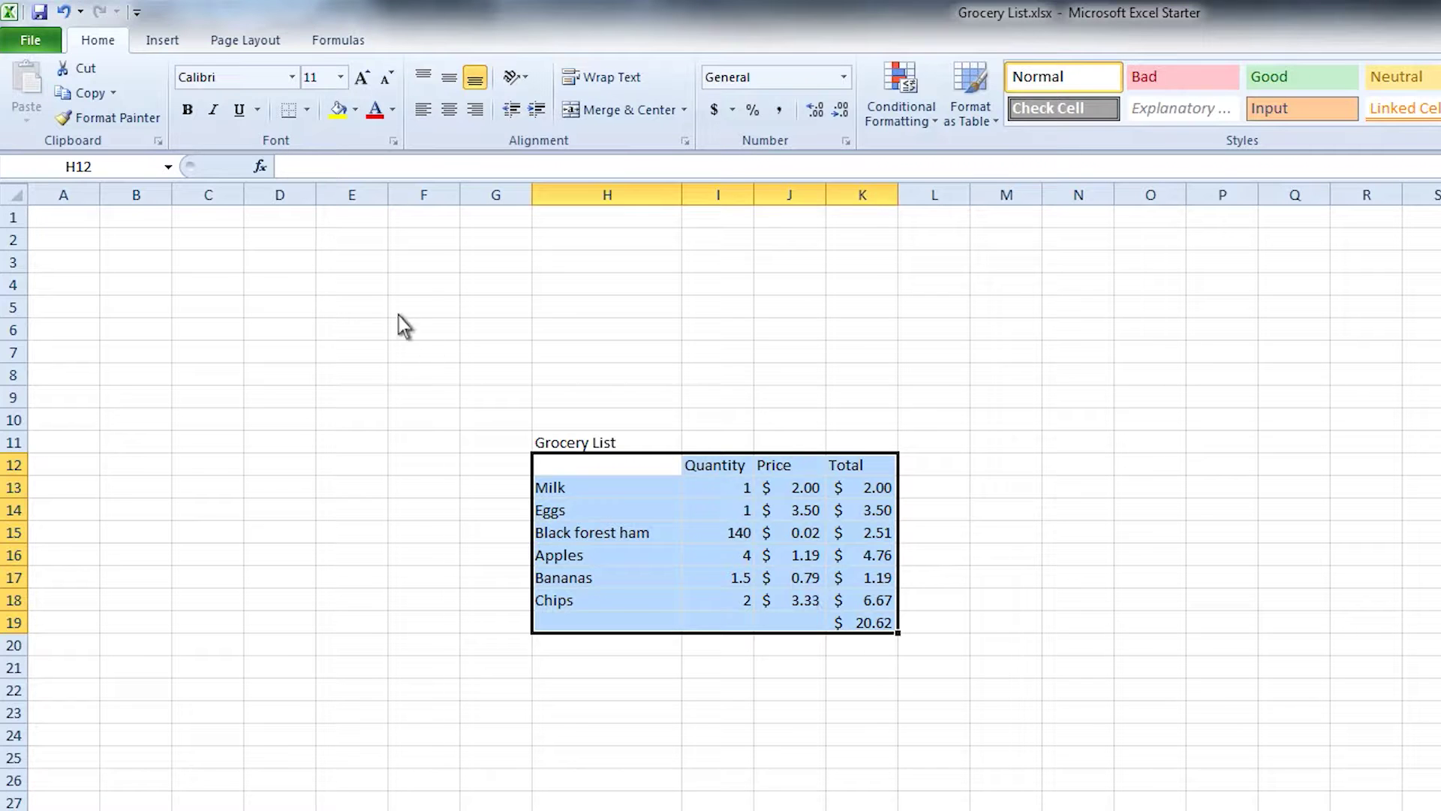
click(307, 110)
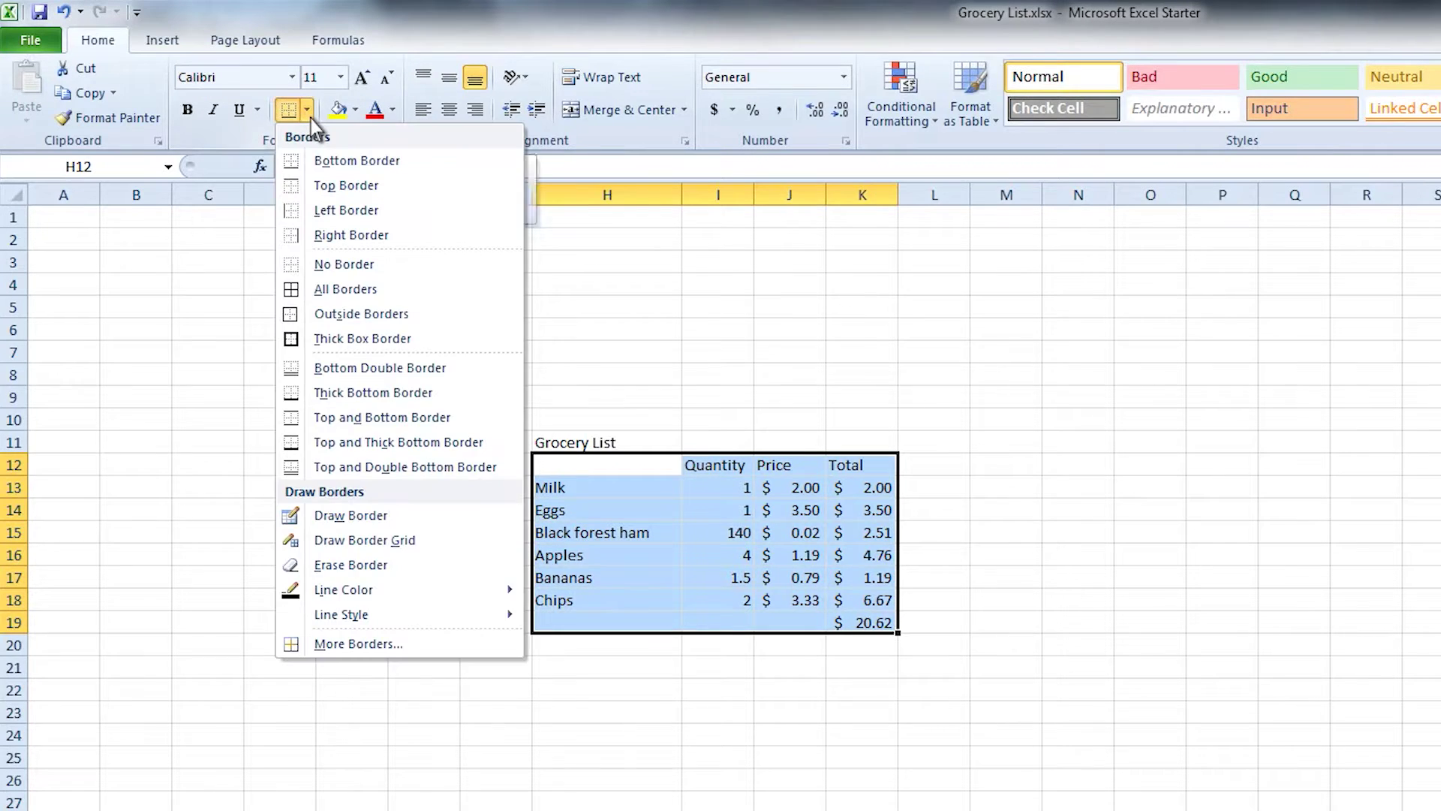
click(344, 339)
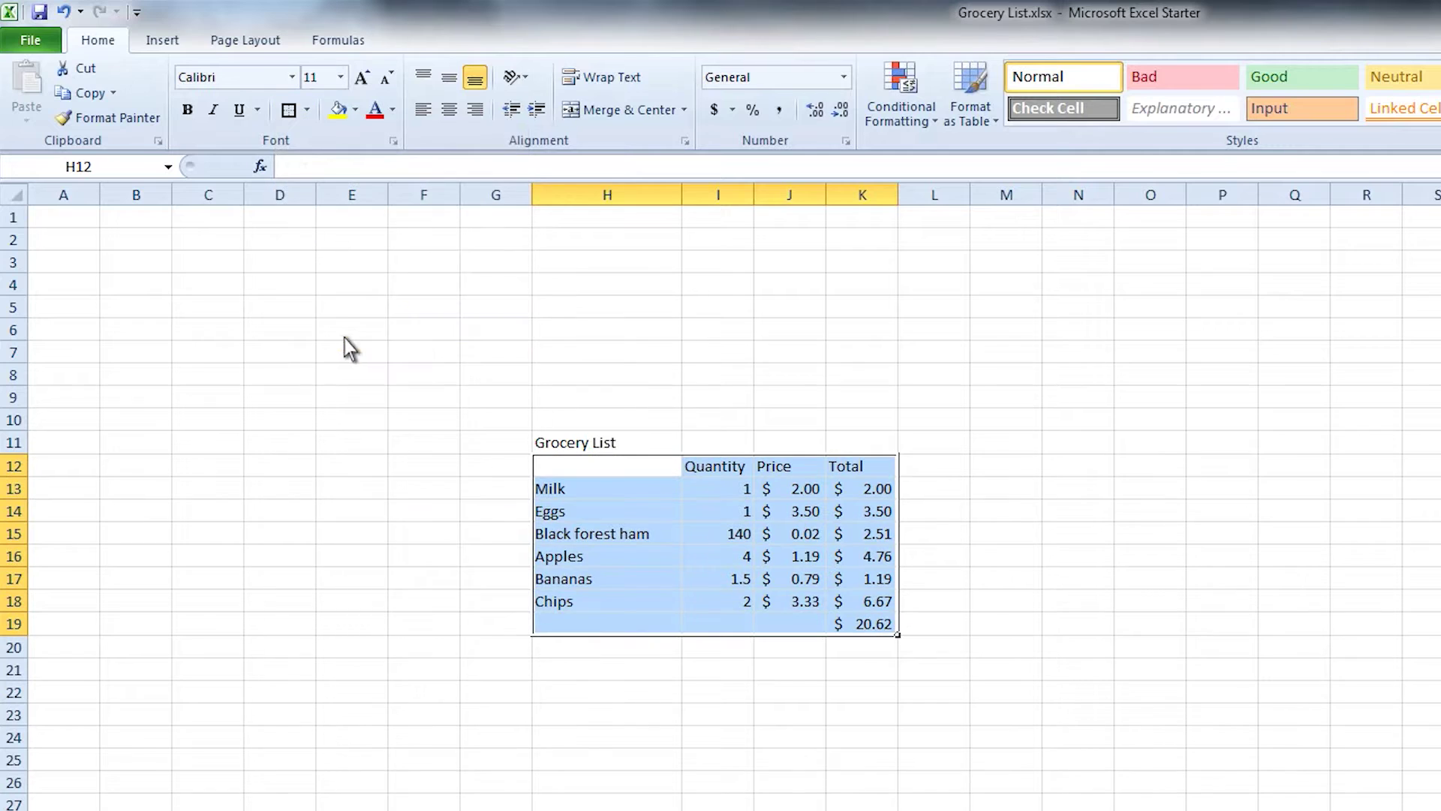
click(904, 699)
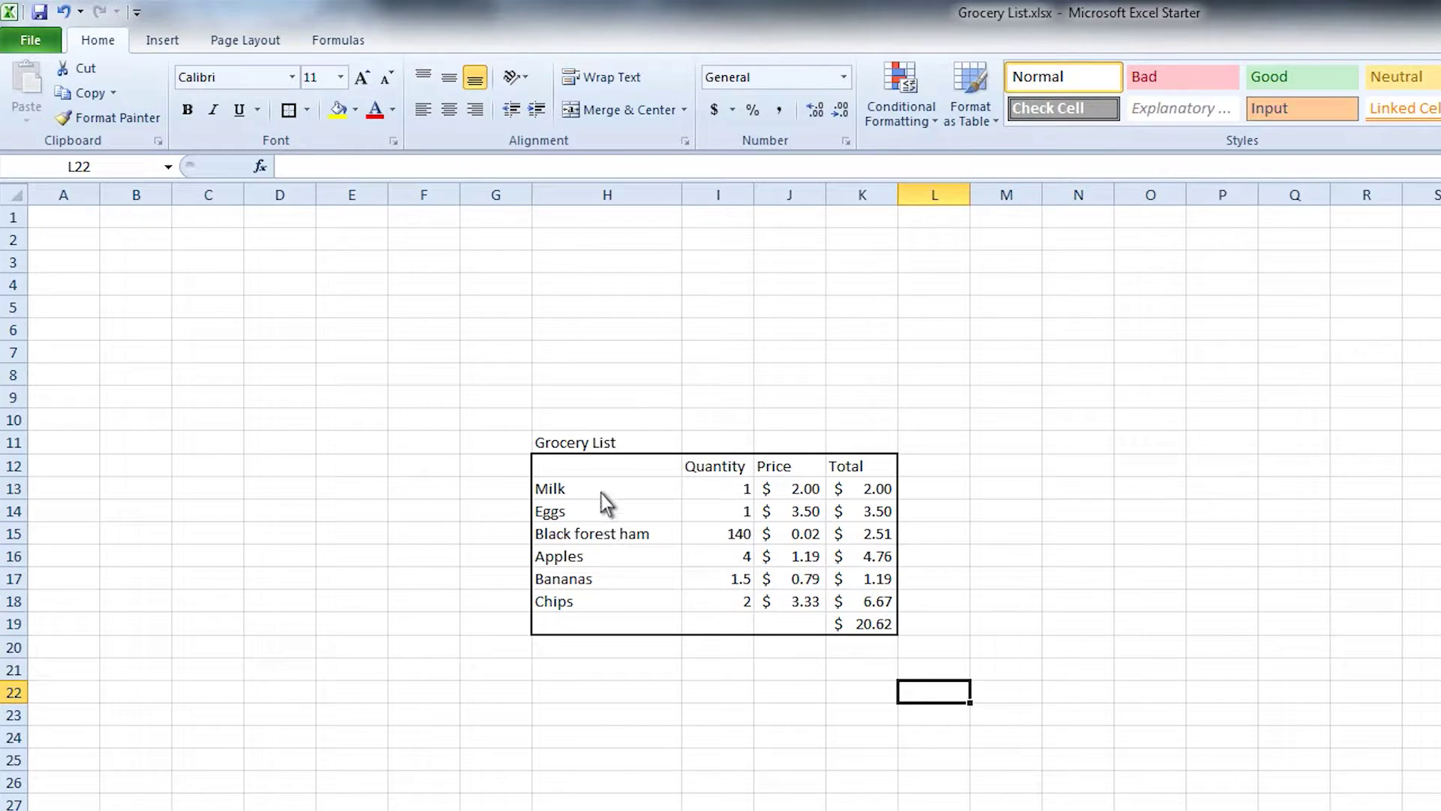
- Add thick box borders around the item column H13:H19 and the header row H12:K12
drag(601, 494, 605, 634)
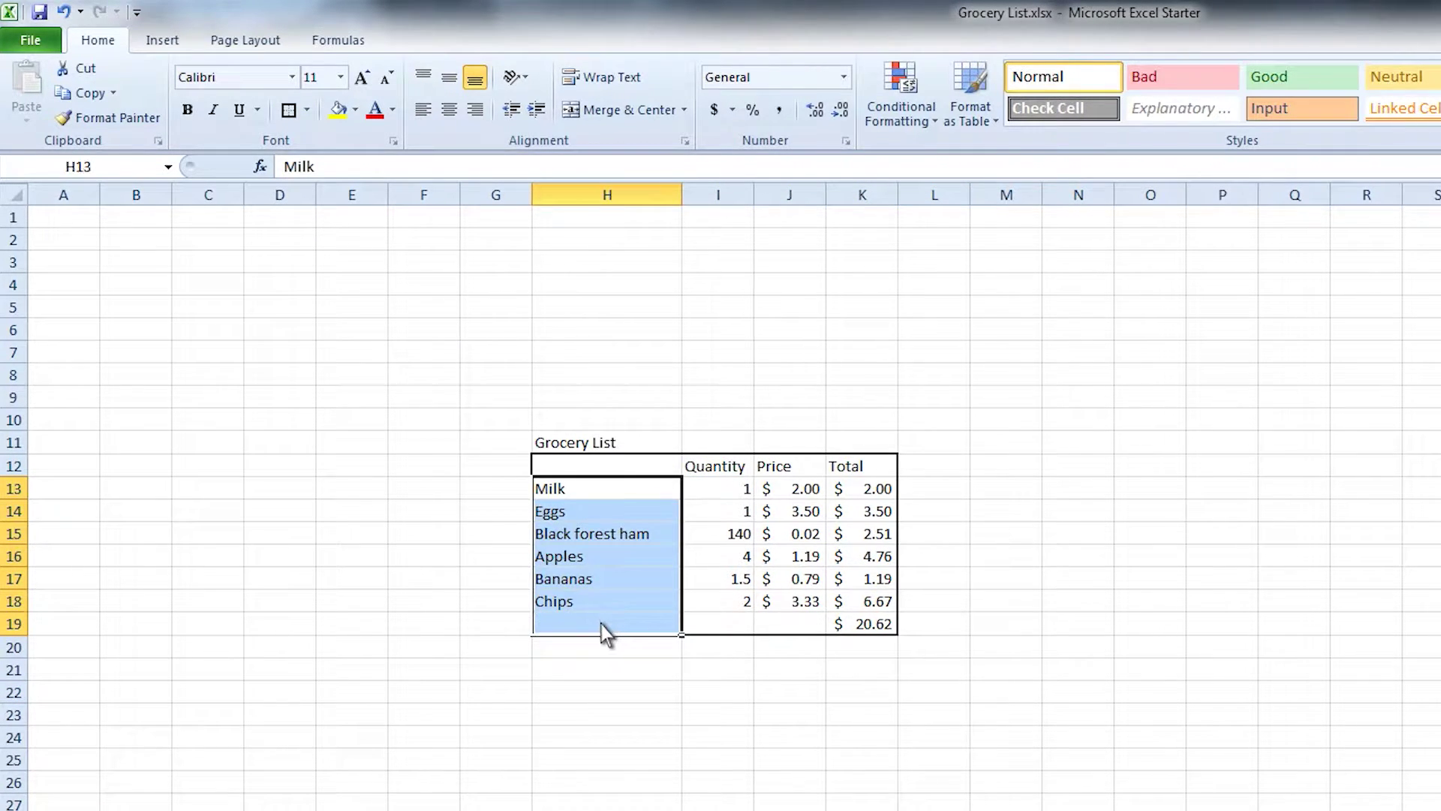
click(287, 113)
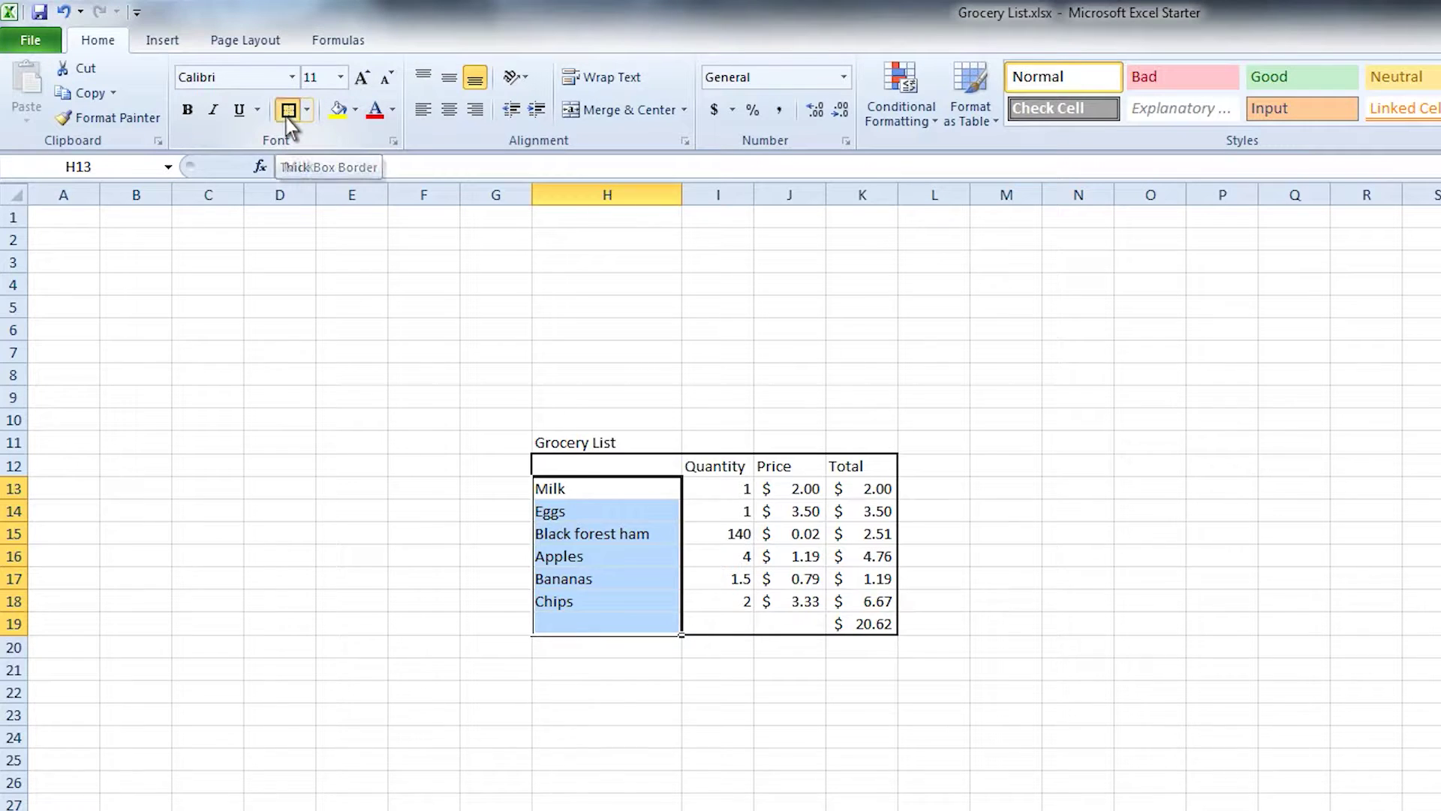
drag(876, 471, 638, 470)
click(307, 111)
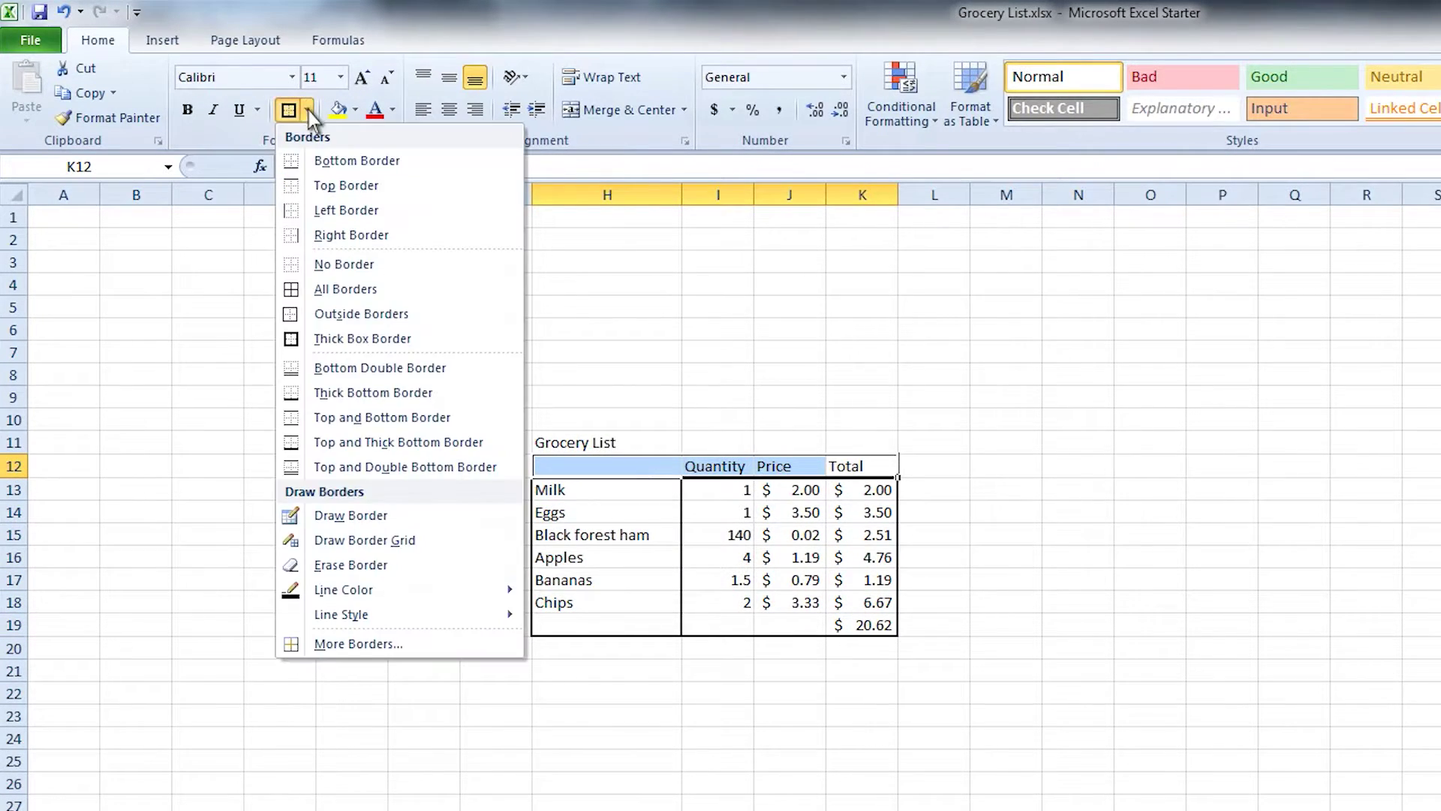
click(326, 339)
click(1008, 620)
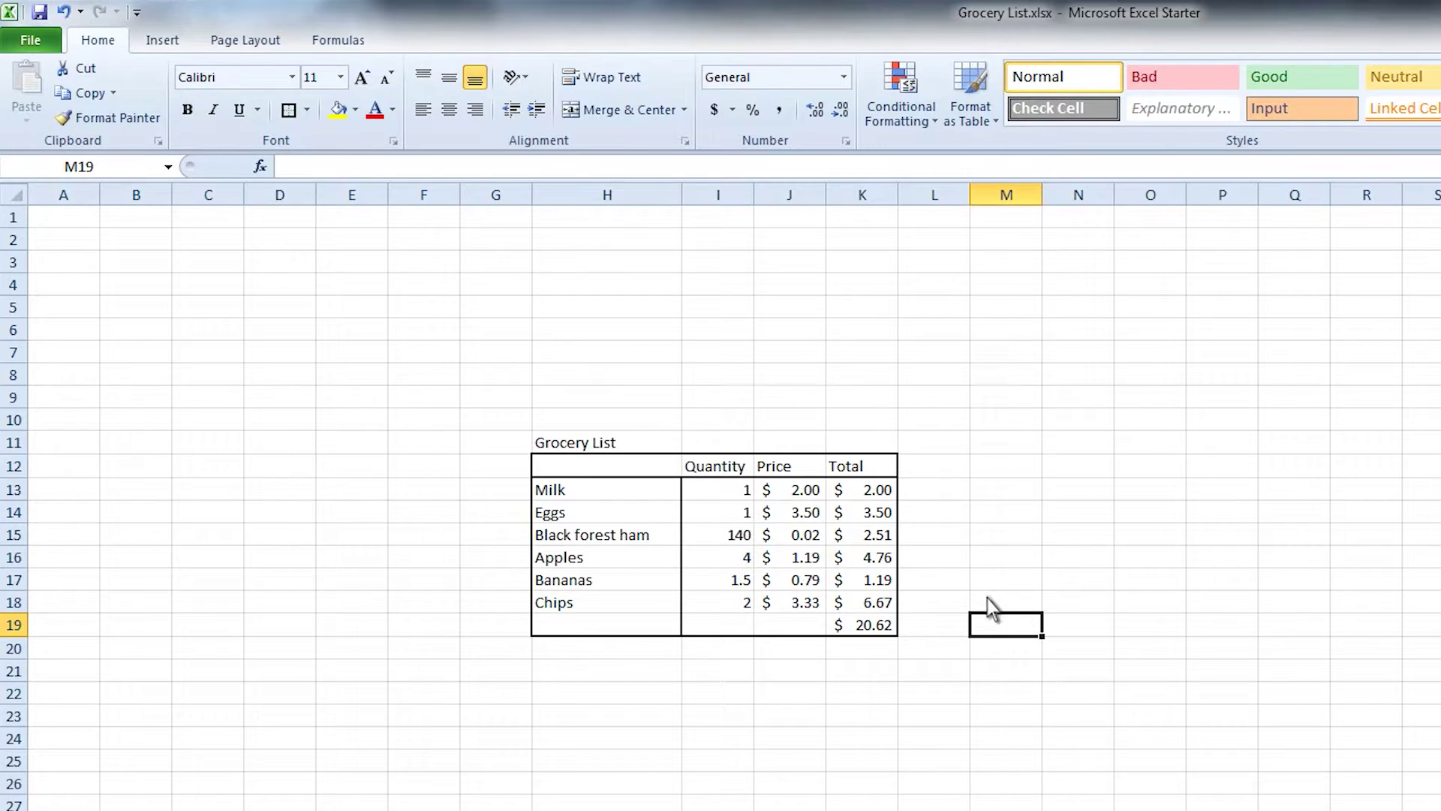
- Apply a bottom double border under the Chips row's quantity, price and total cells, I18:K18
drag(717, 607, 855, 606)
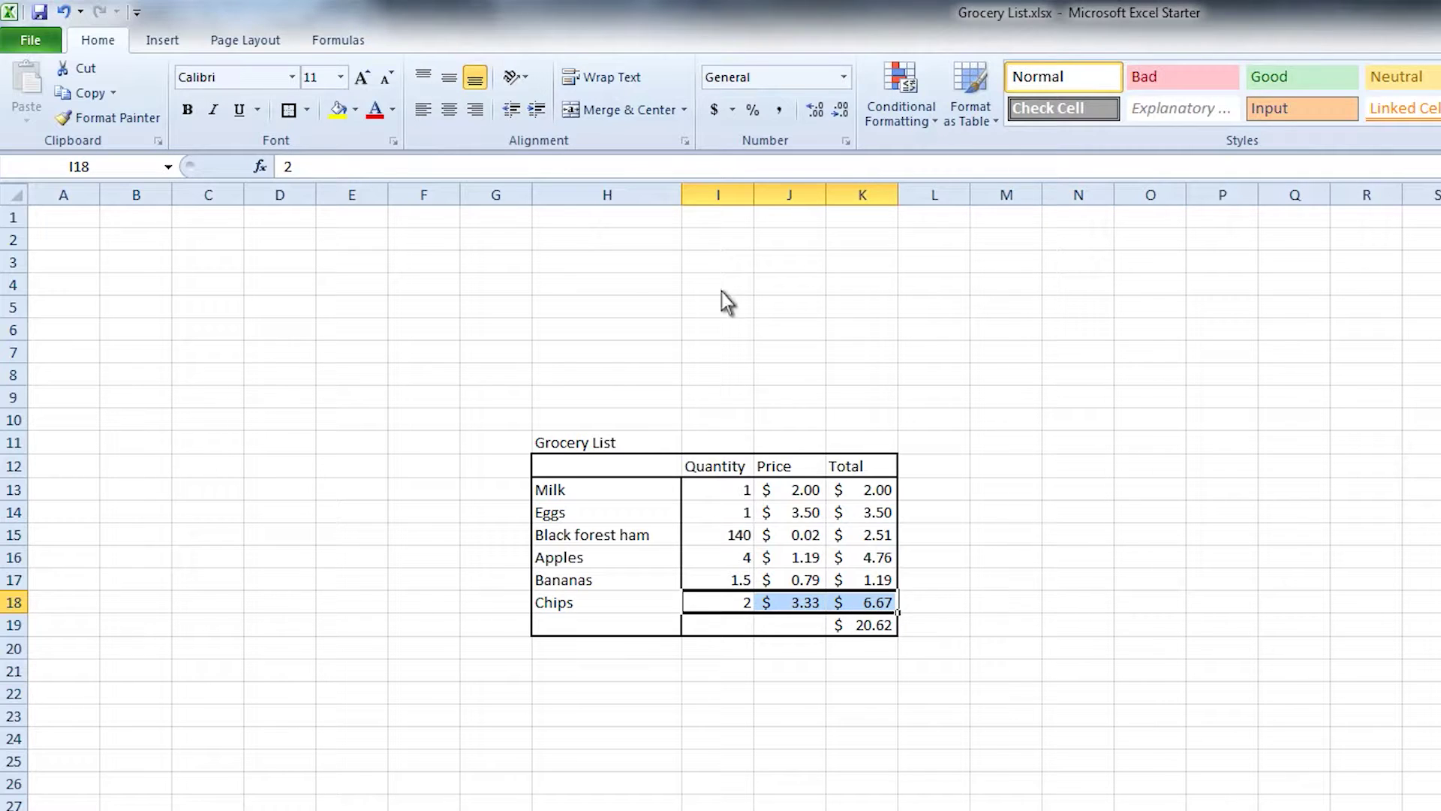
click(308, 110)
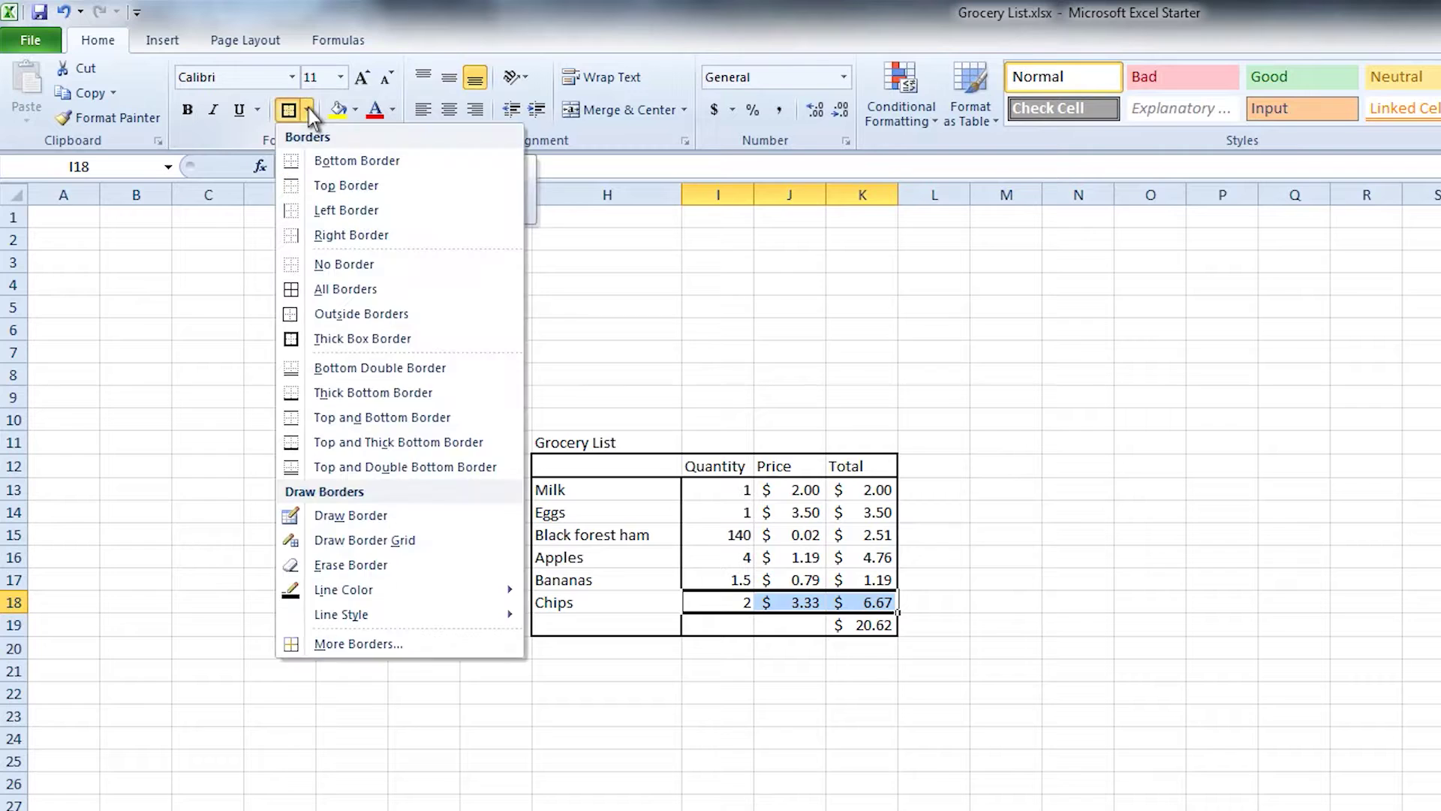
click(358, 367)
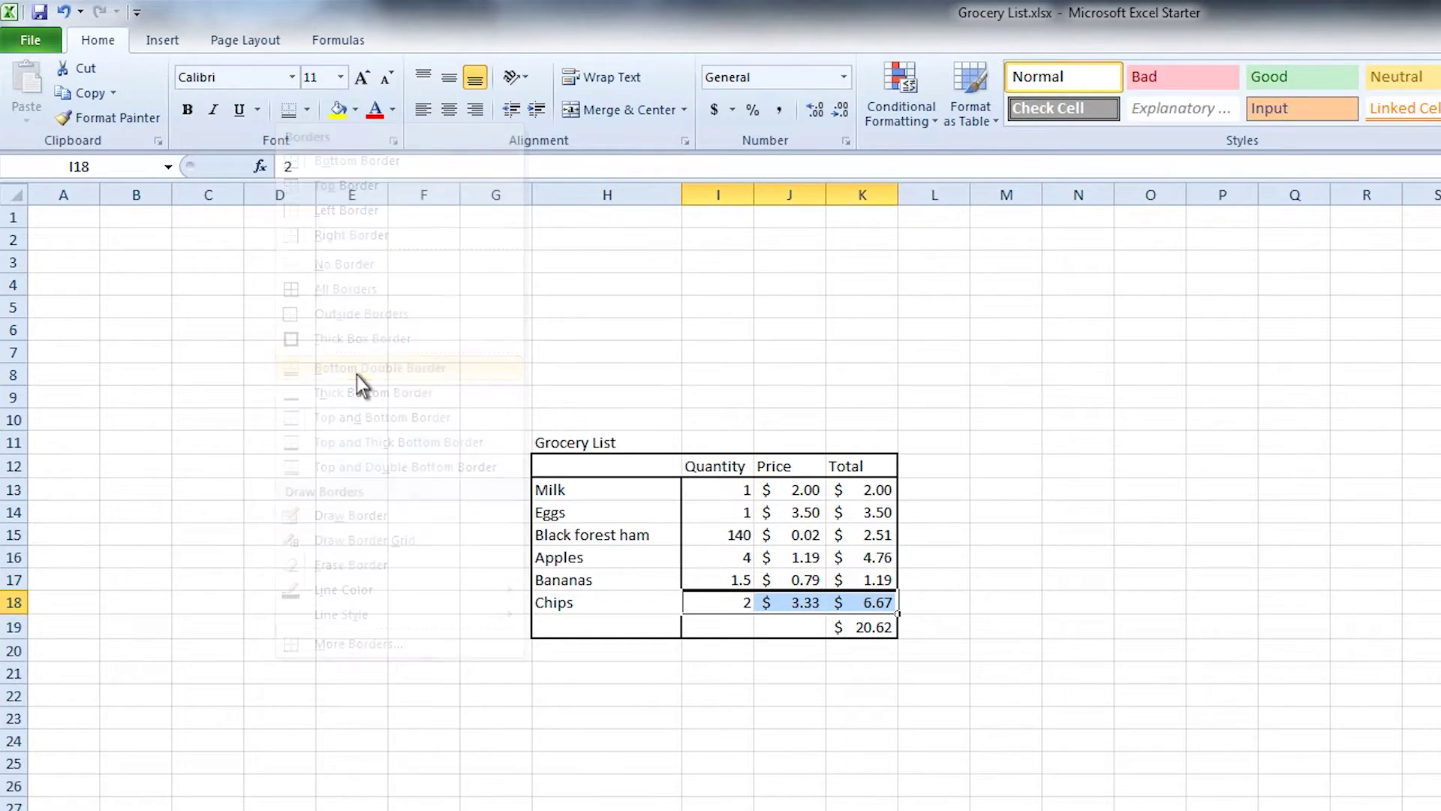
click(1007, 632)
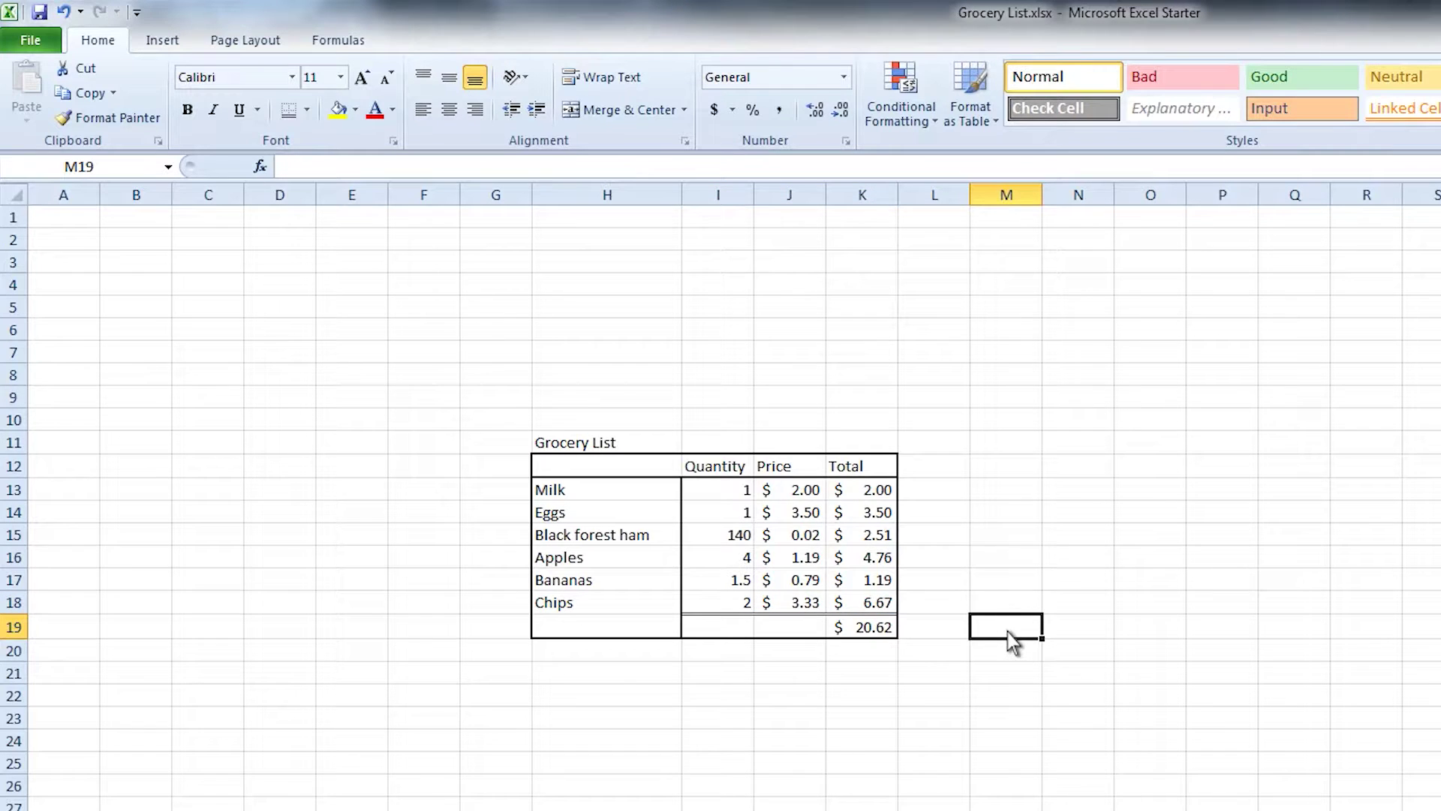
- Enter the label Total in cell J19, beside the grand total amount
click(791, 633)
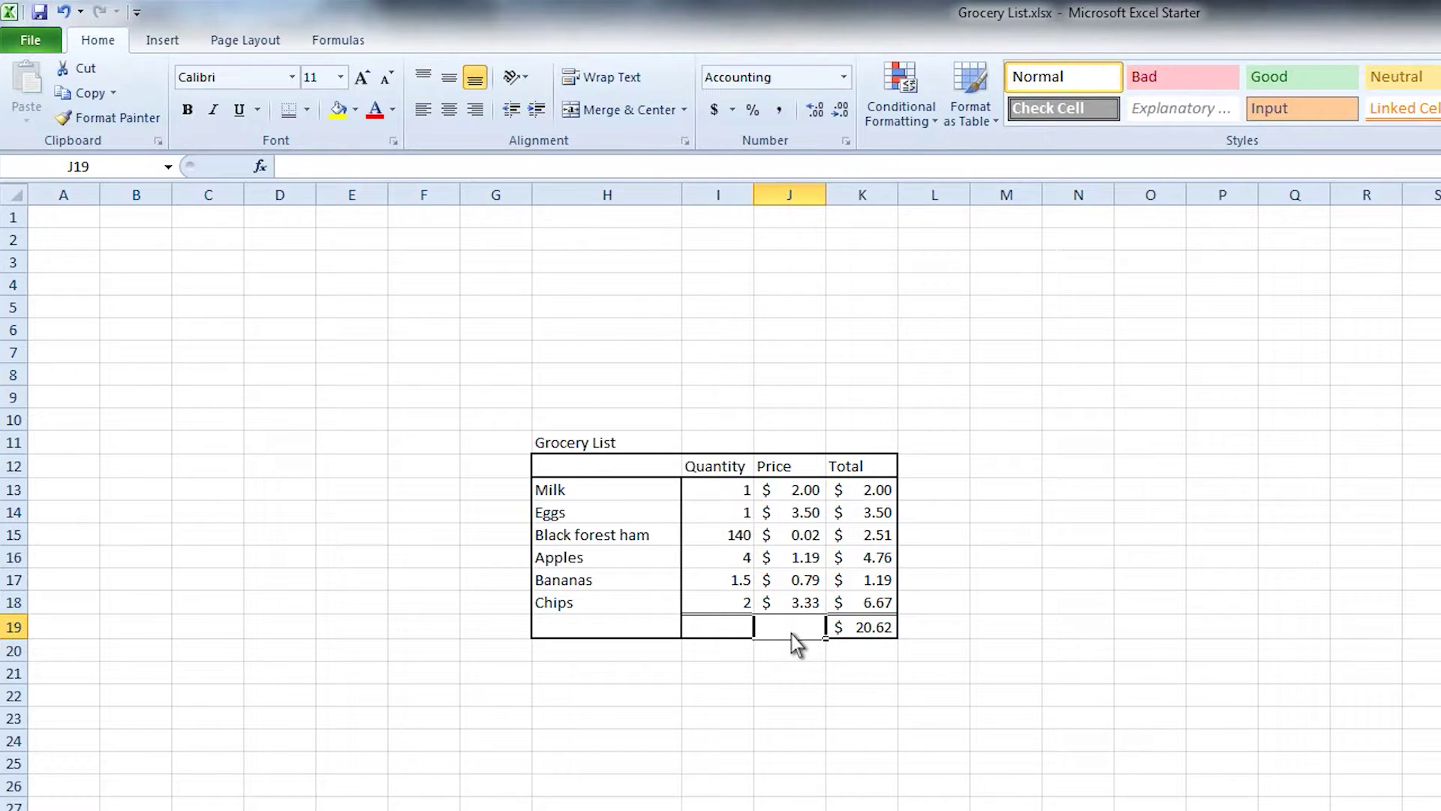
text(Total)
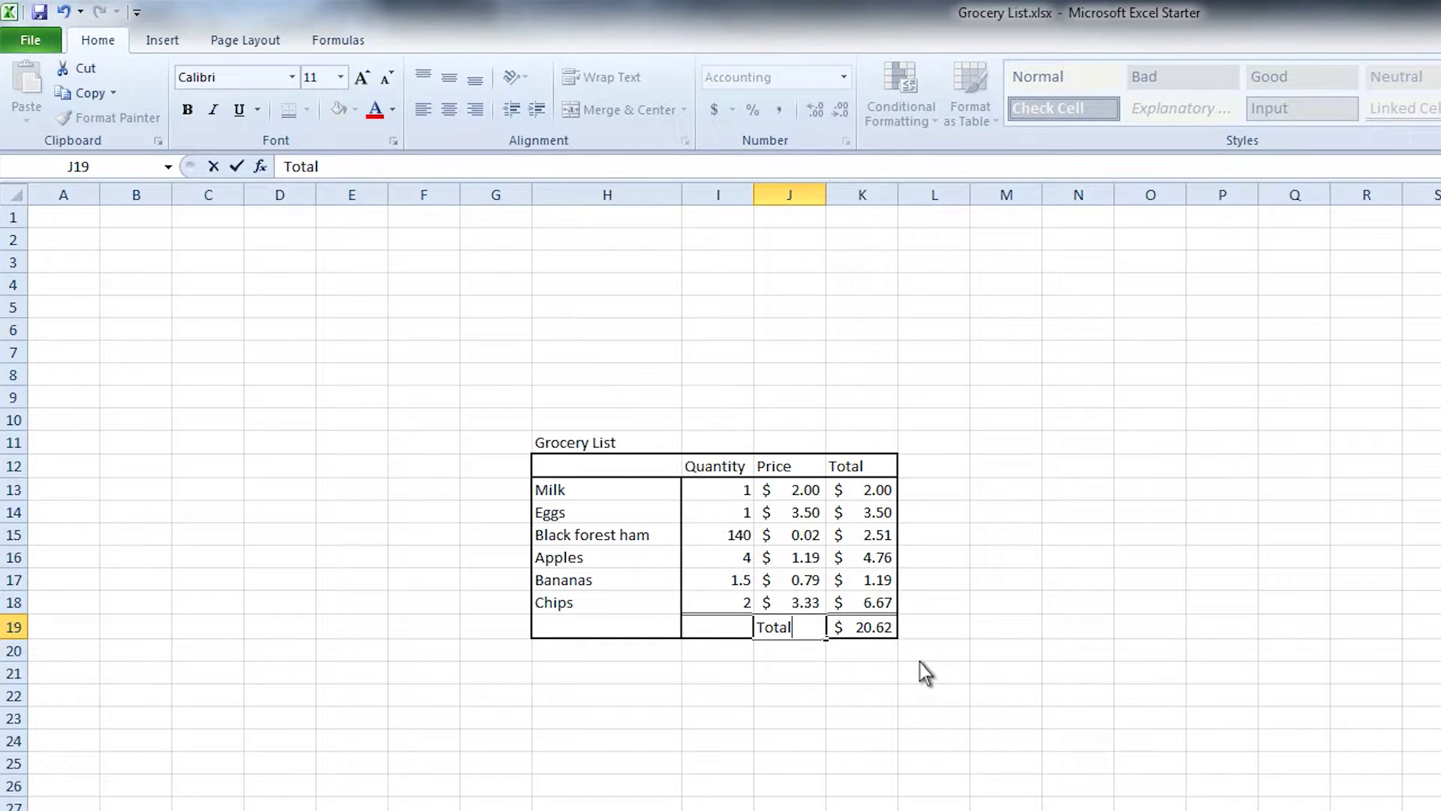
key(Return)
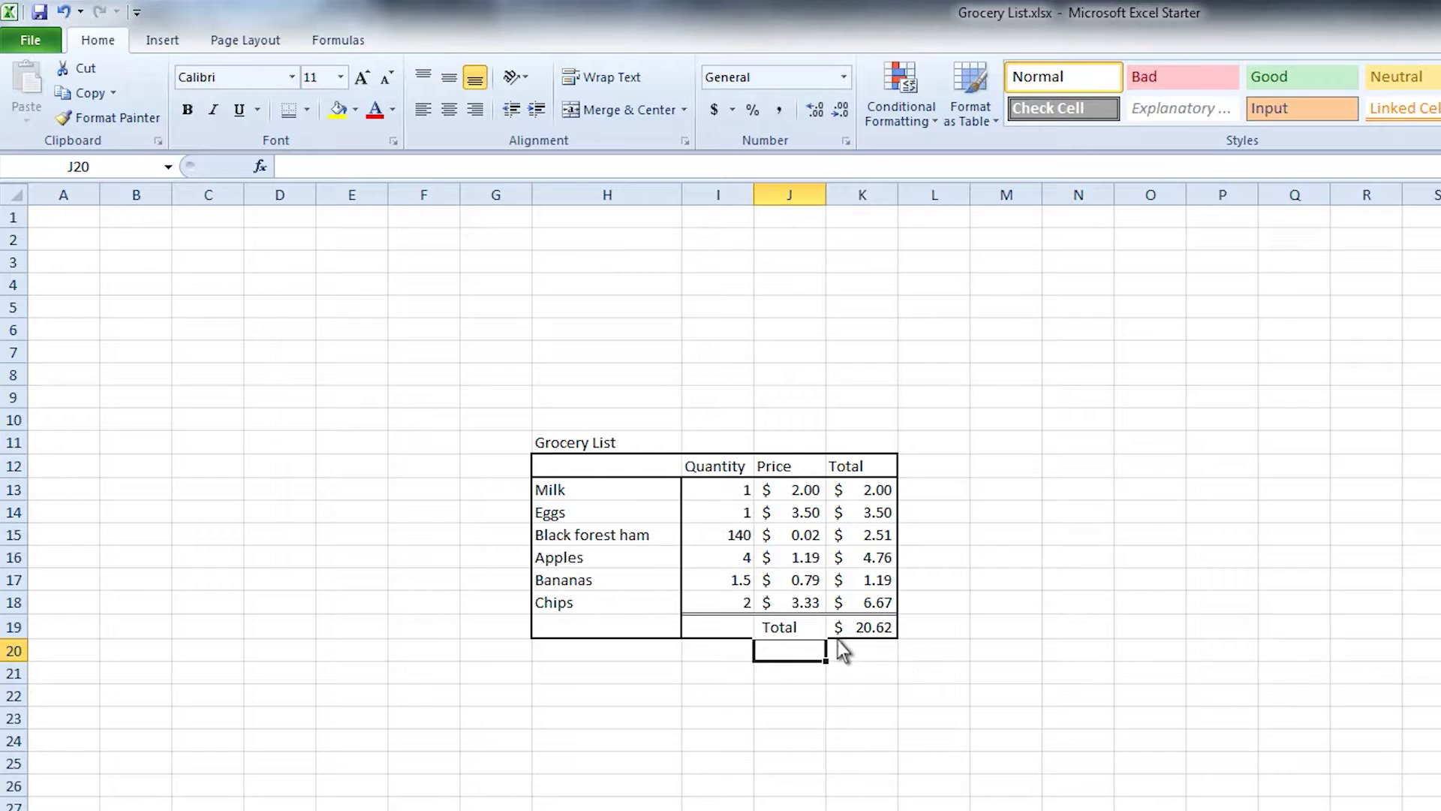
- Make the Total label and the grand total amount in J19:K19 bold
click(796, 629)
drag(796, 628, 884, 632)
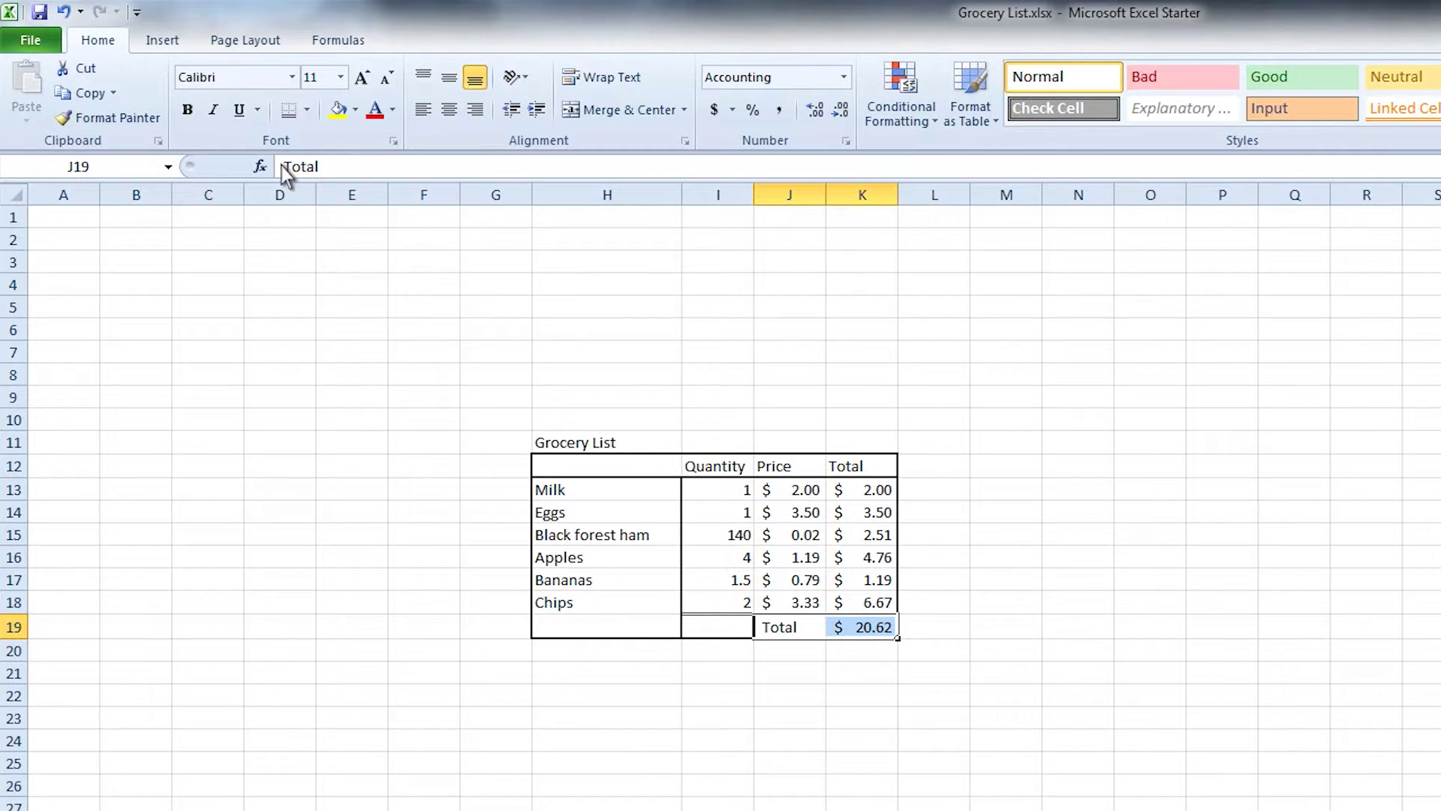
click(186, 116)
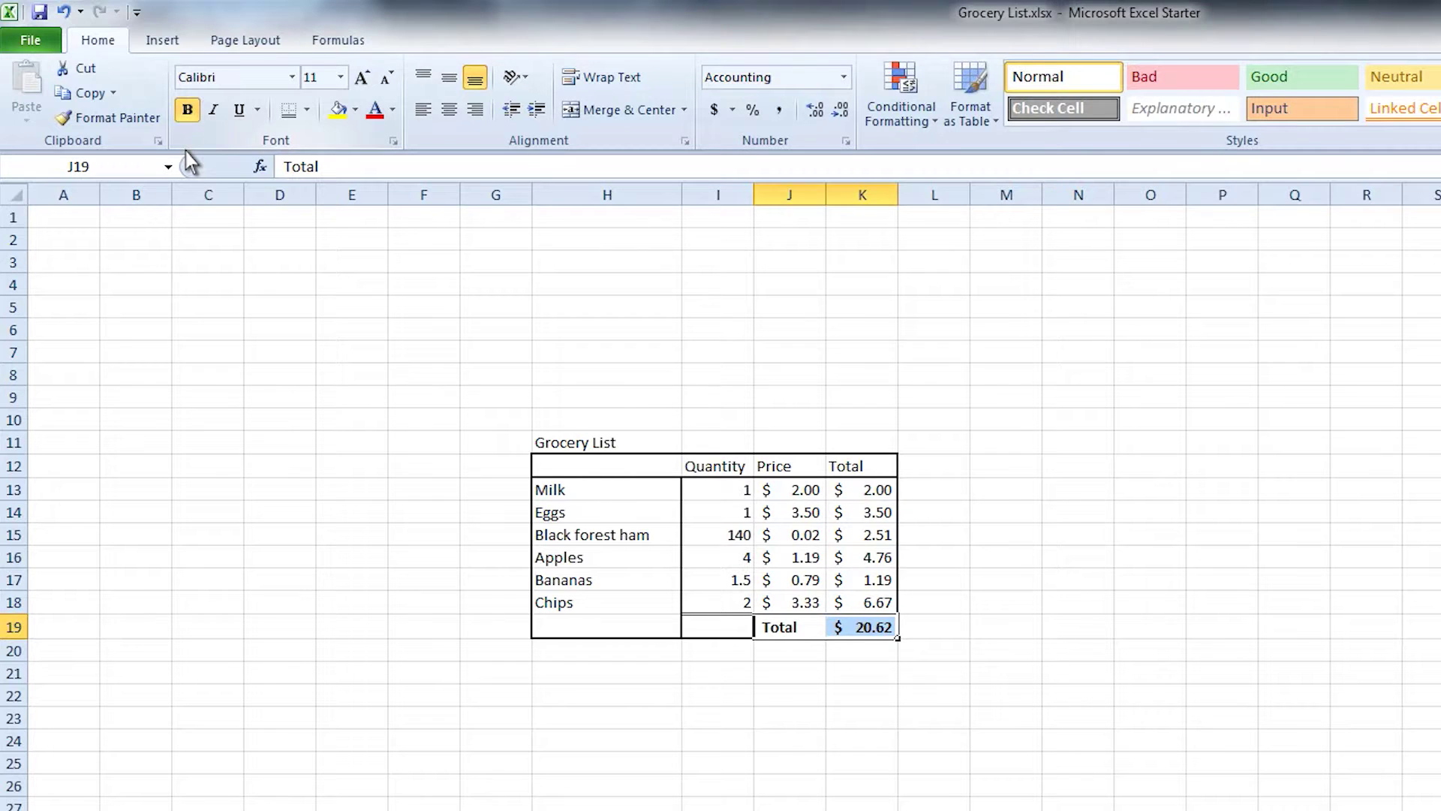
- Make the item names in H13:H19 and the header row H12:K12 bold
click(599, 495)
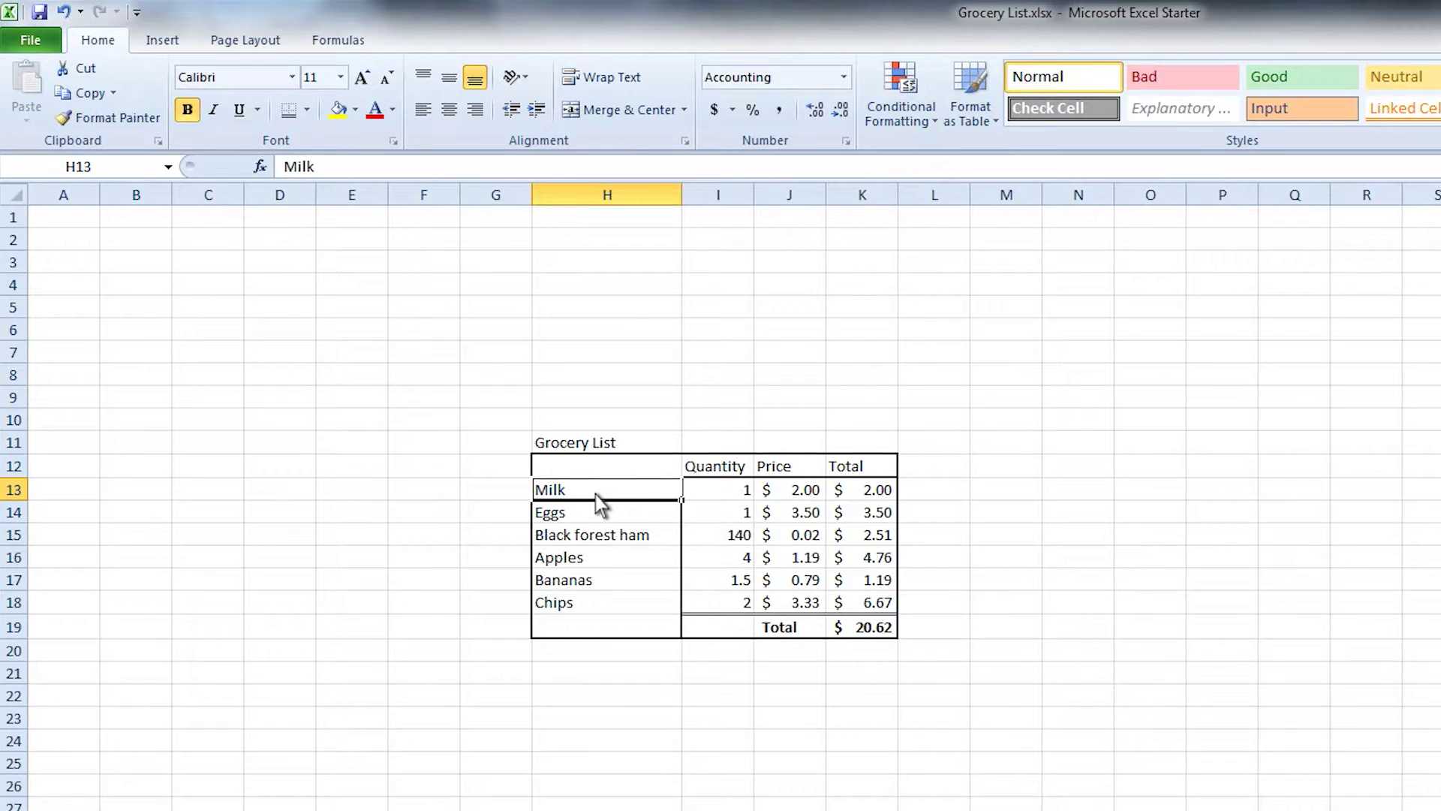
drag(595, 493, 593, 625)
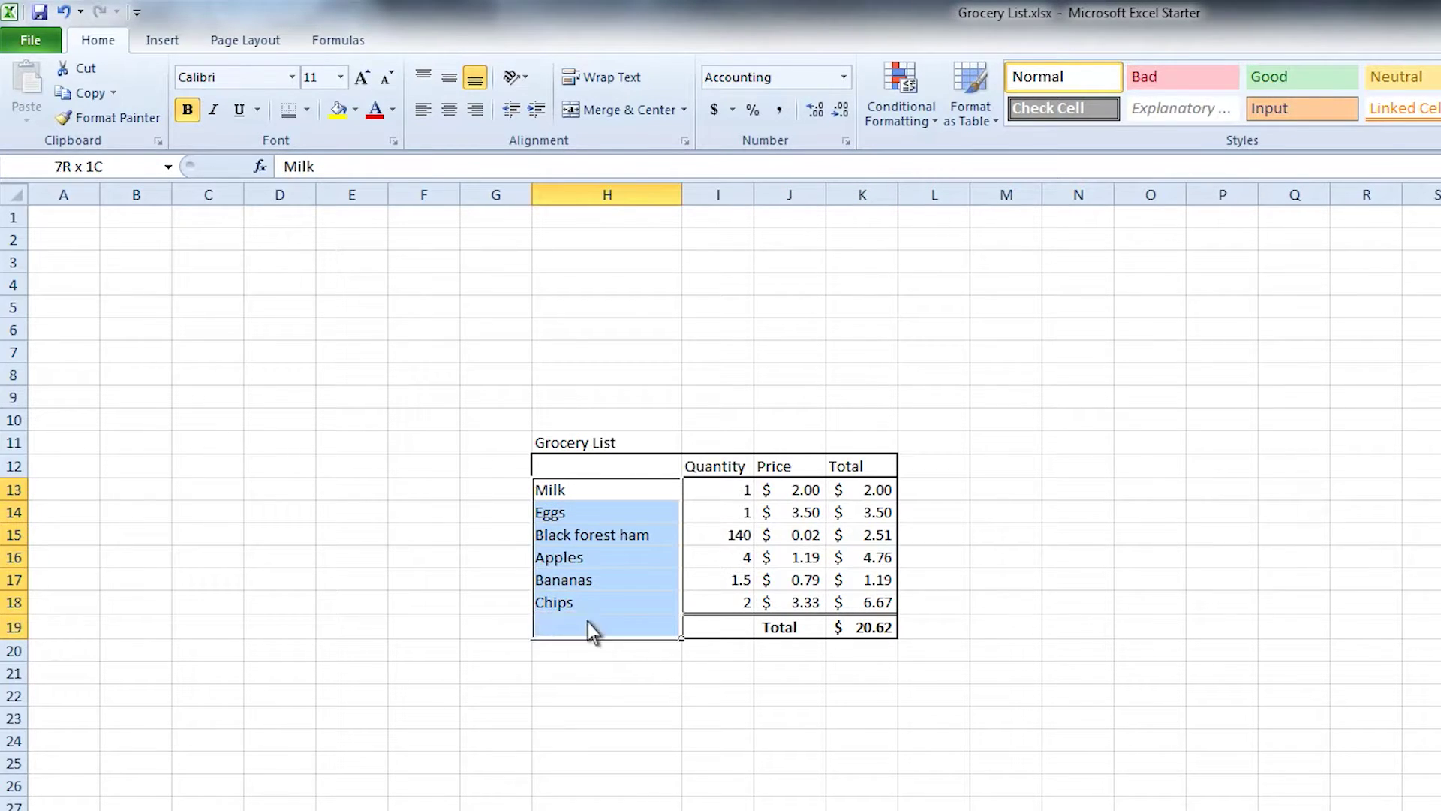
click(188, 113)
drag(870, 472, 601, 467)
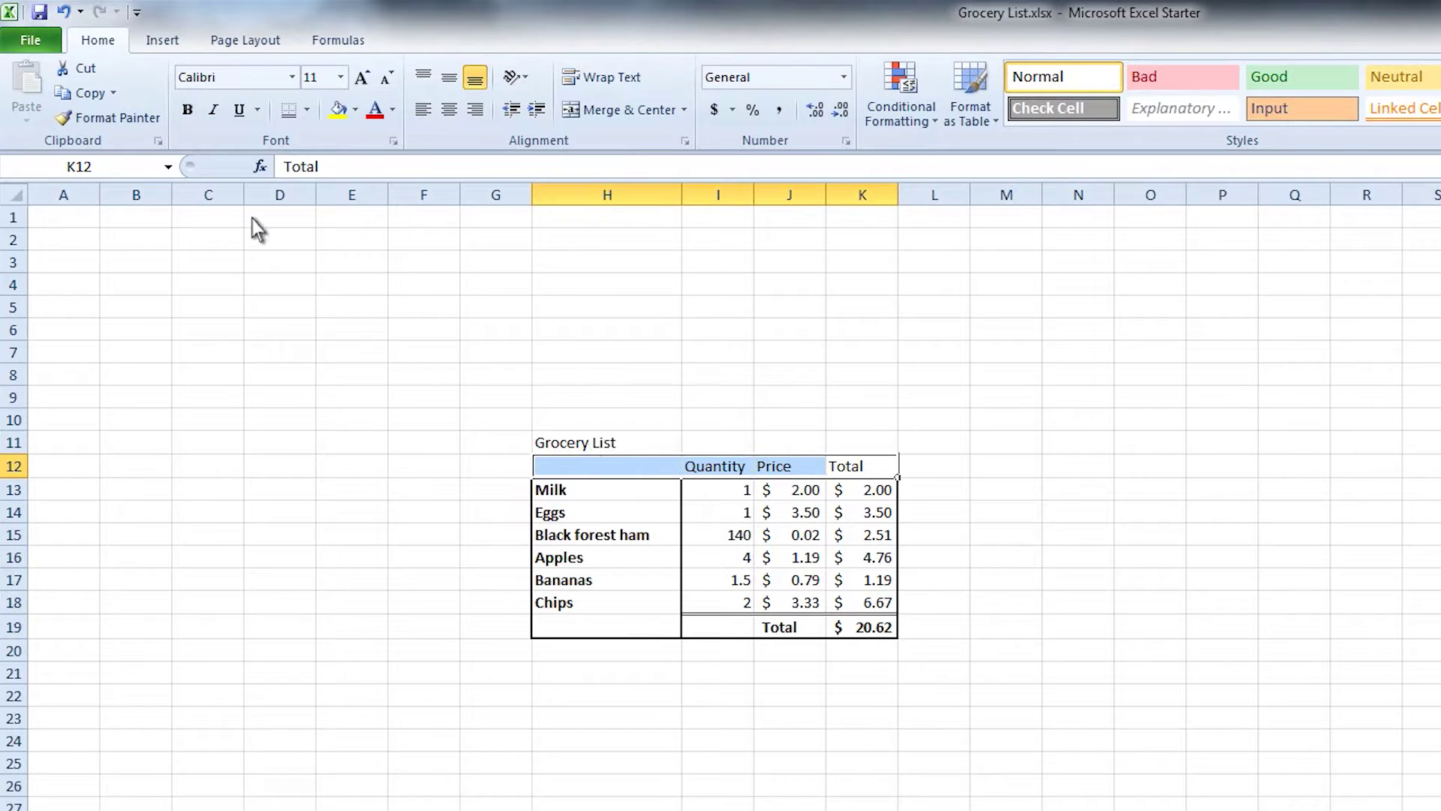
click(187, 111)
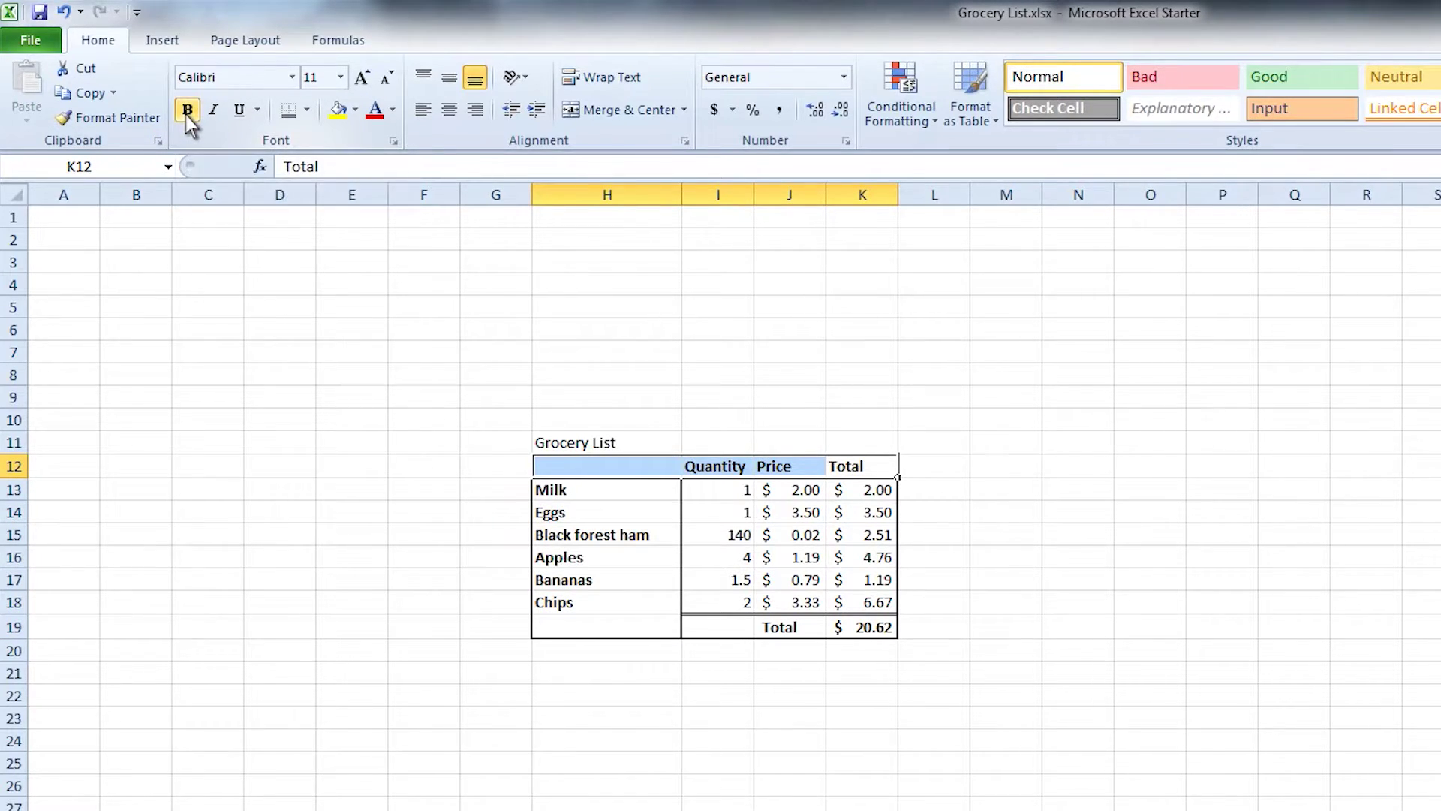
click(959, 535)
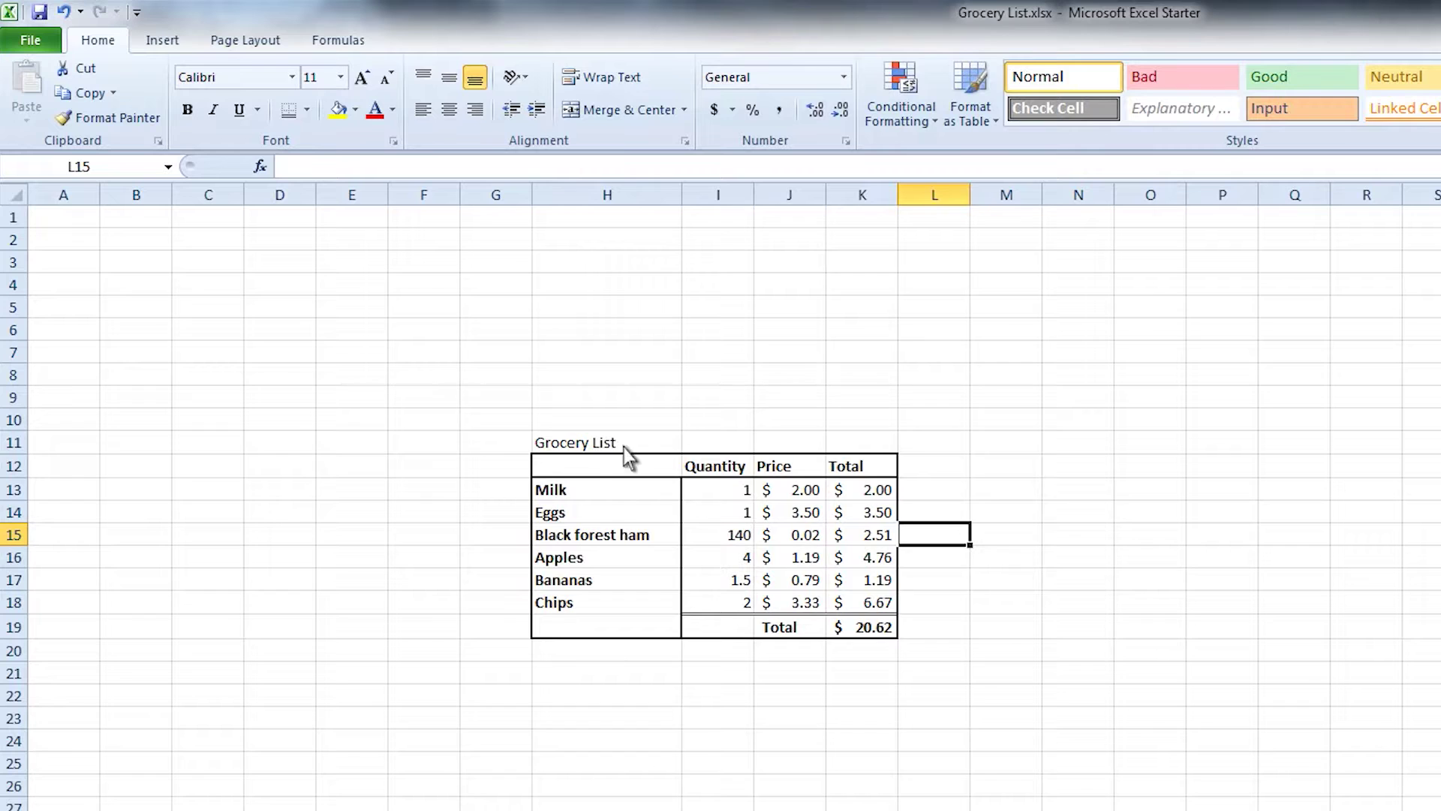
- Enlarge the Grocery List title in cell H11 to font size 26
click(589, 444)
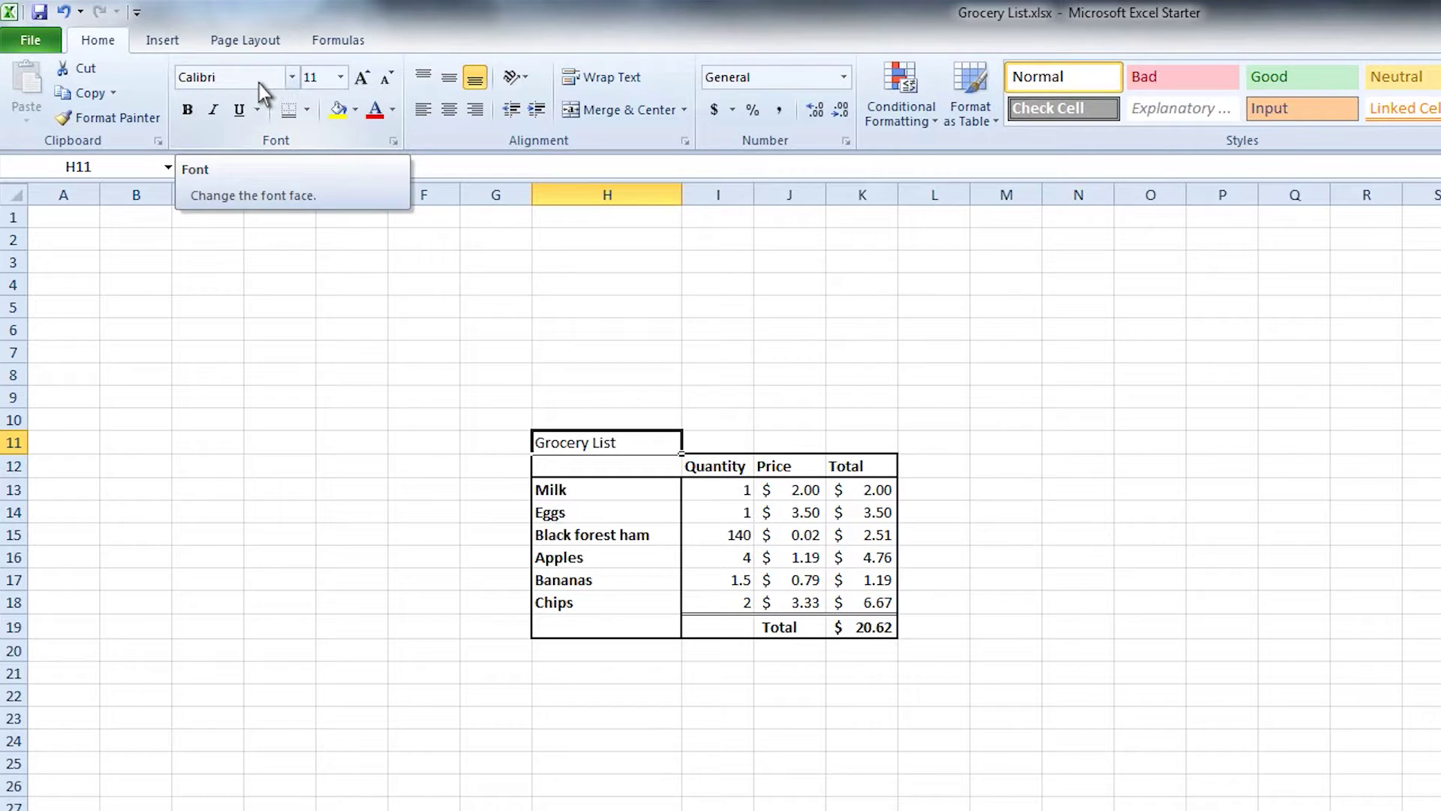
click(342, 78)
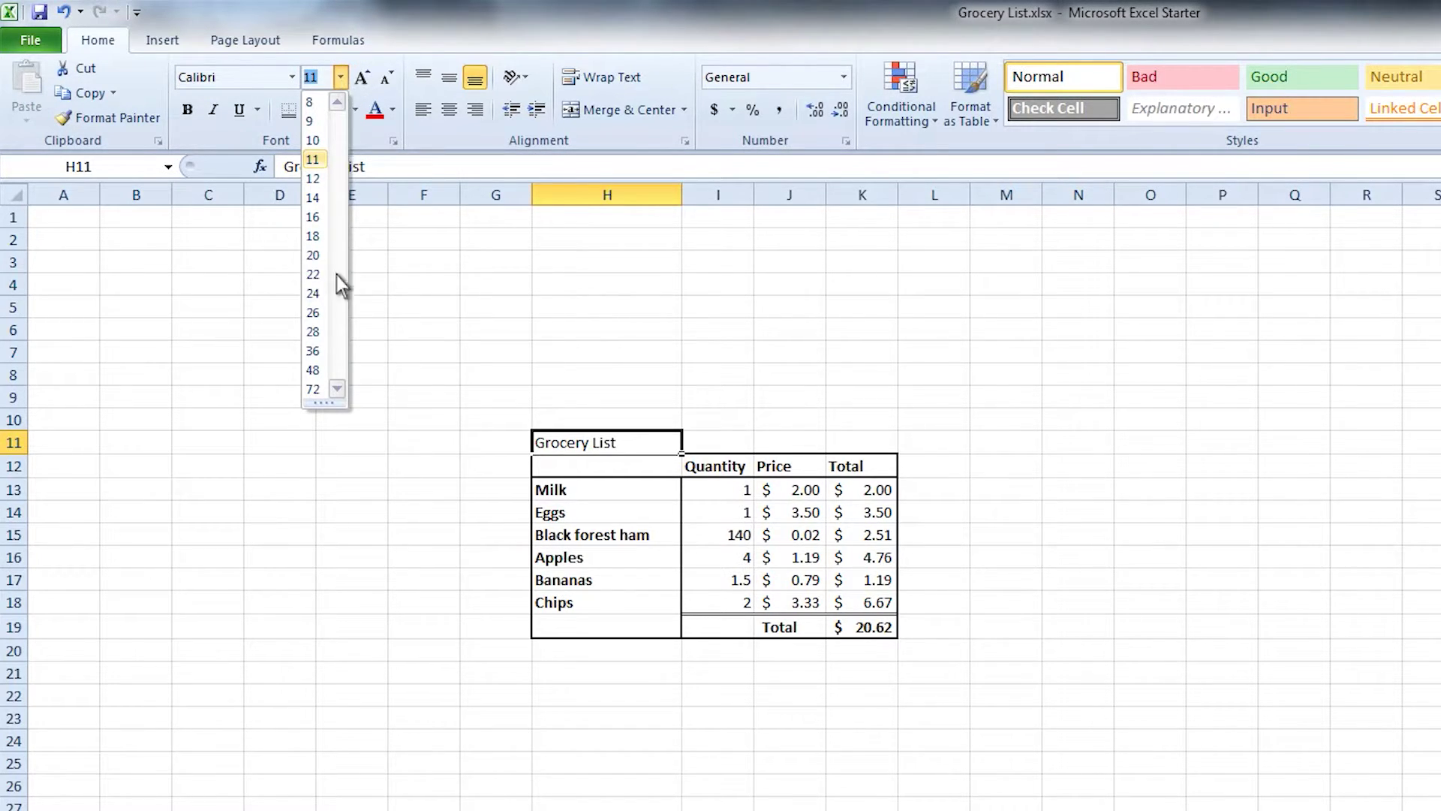
click(314, 275)
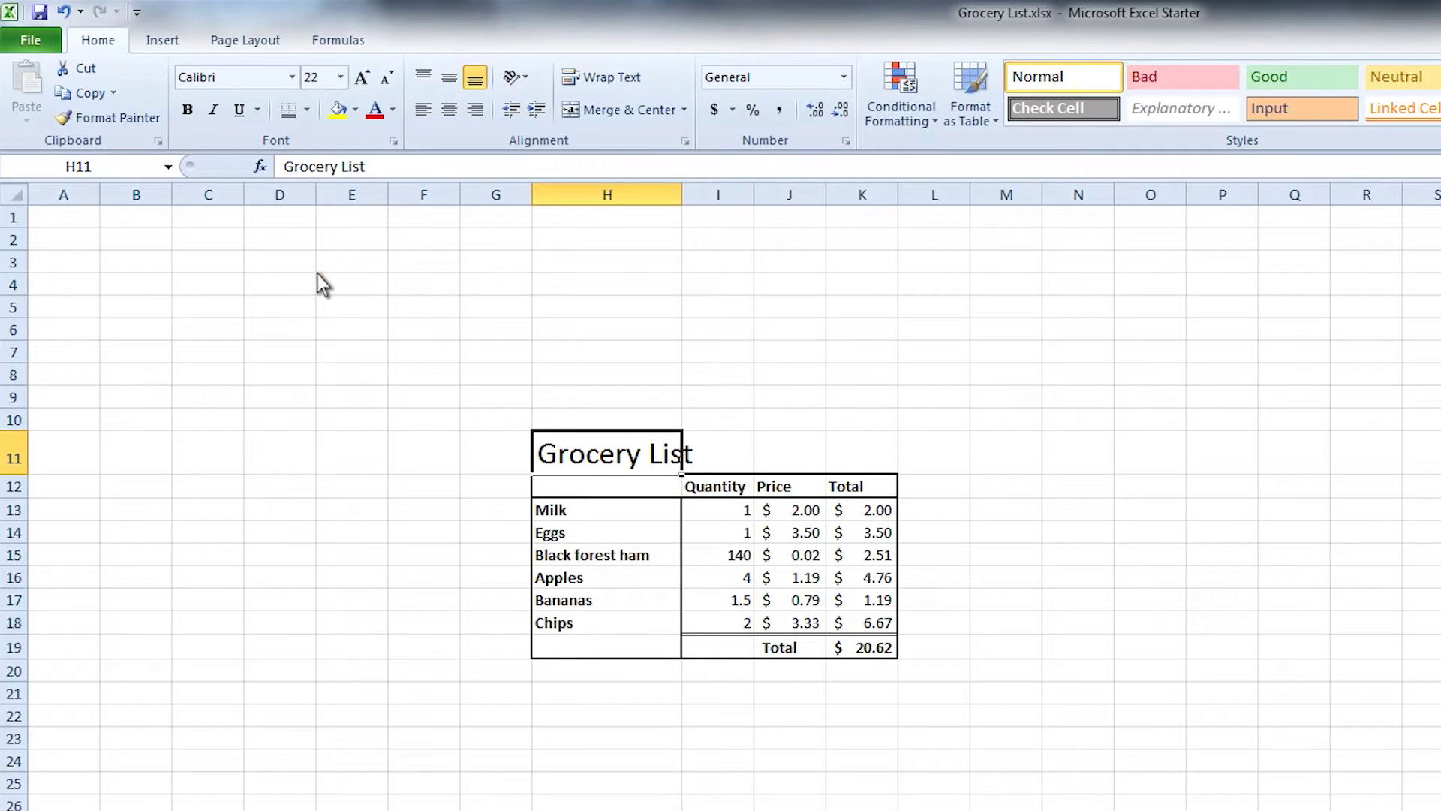
click(369, 80)
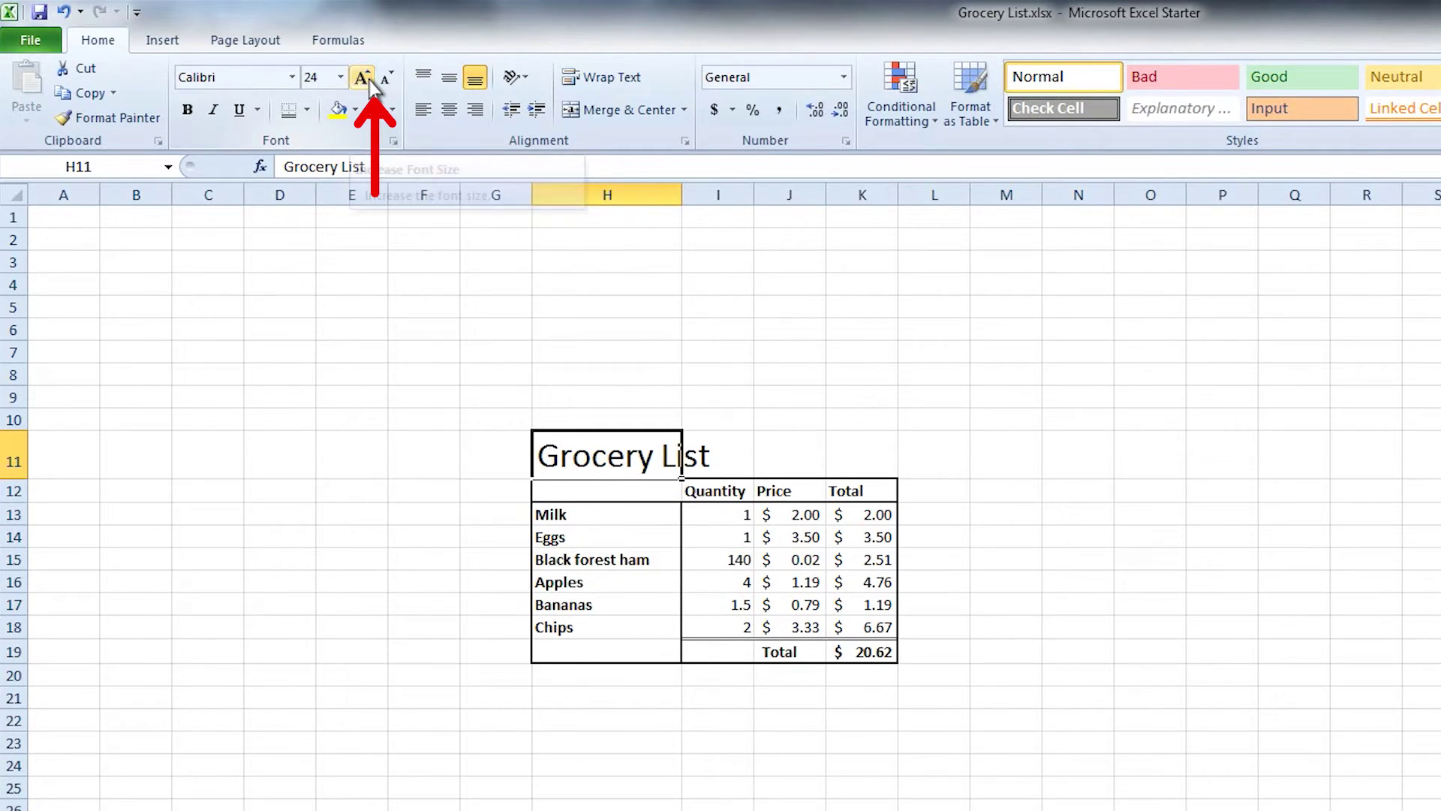
click(369, 80)
click(369, 80)
click(369, 79)
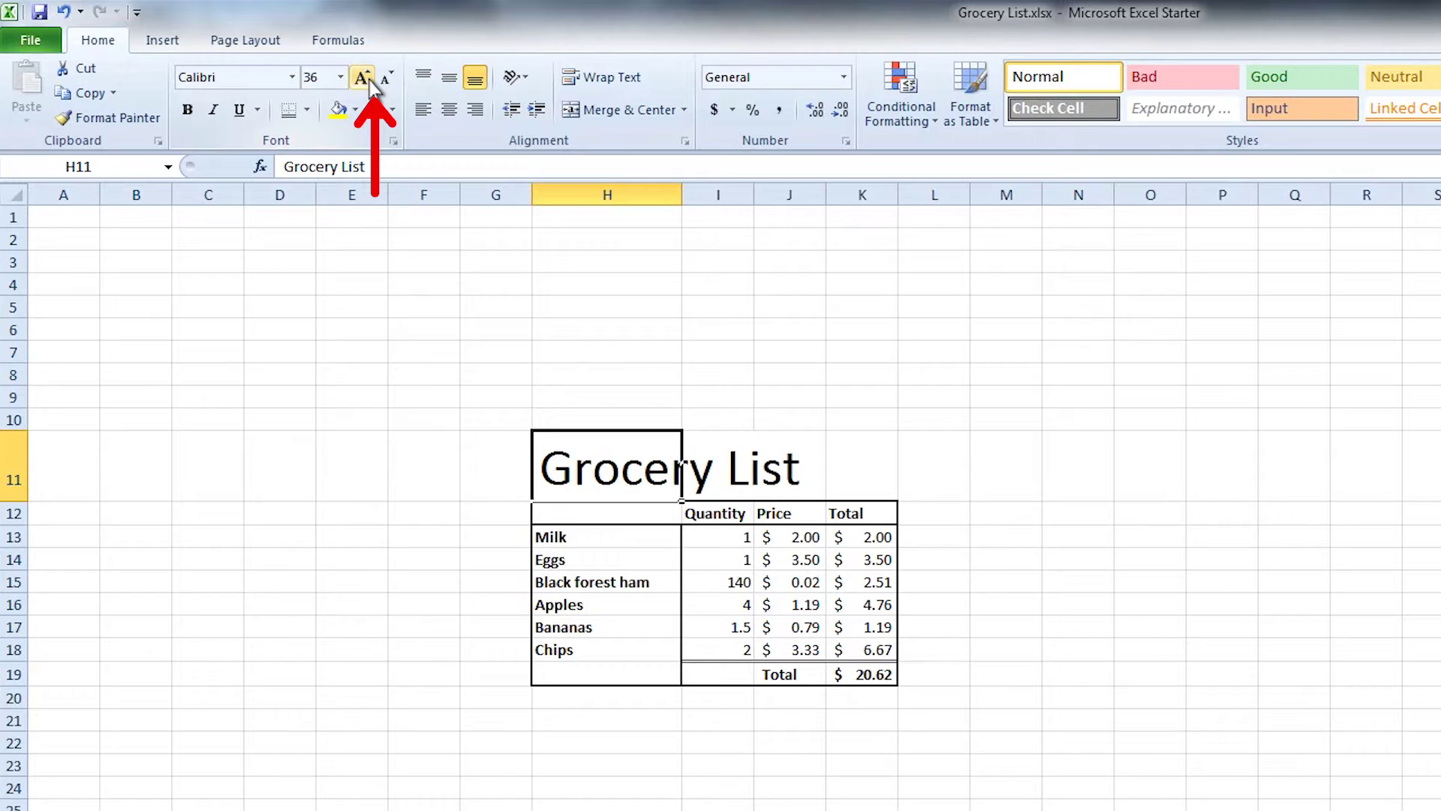
click(387, 80)
click(388, 81)
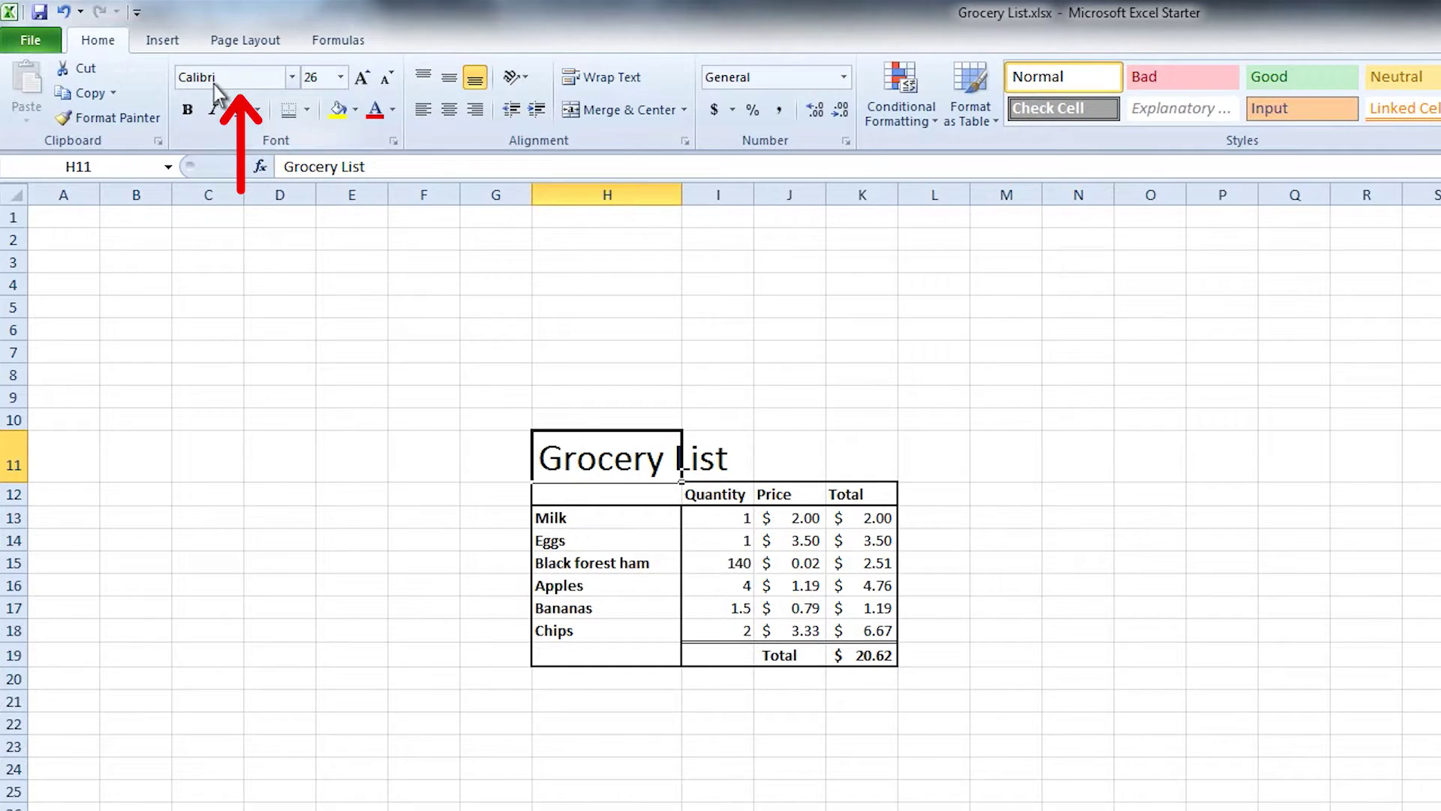
- Set the Grocery List title's font to Cambria and its text color to the standard dark red
click(293, 78)
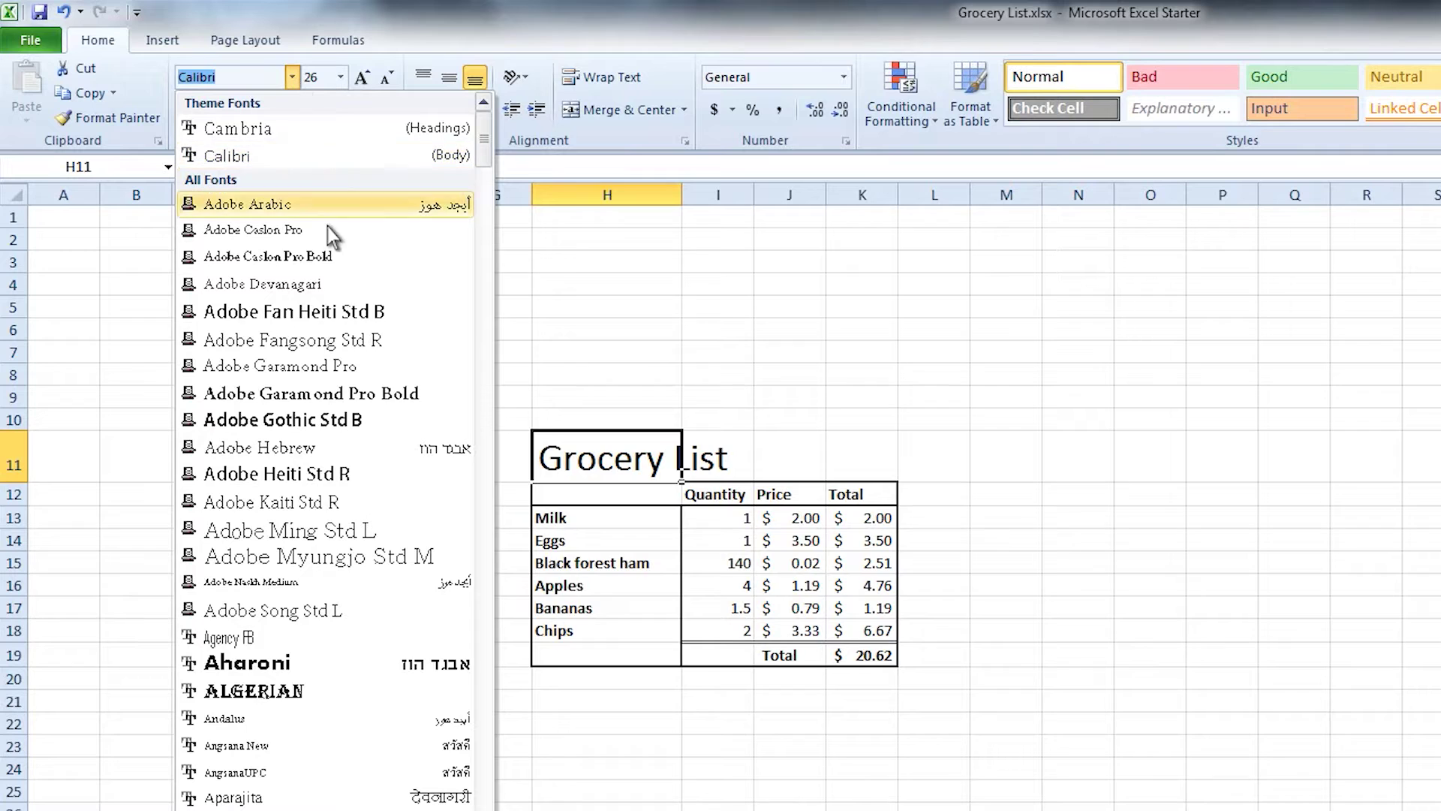
scroll(327, 227, down, 3)
scroll(283, 312, up, 3)
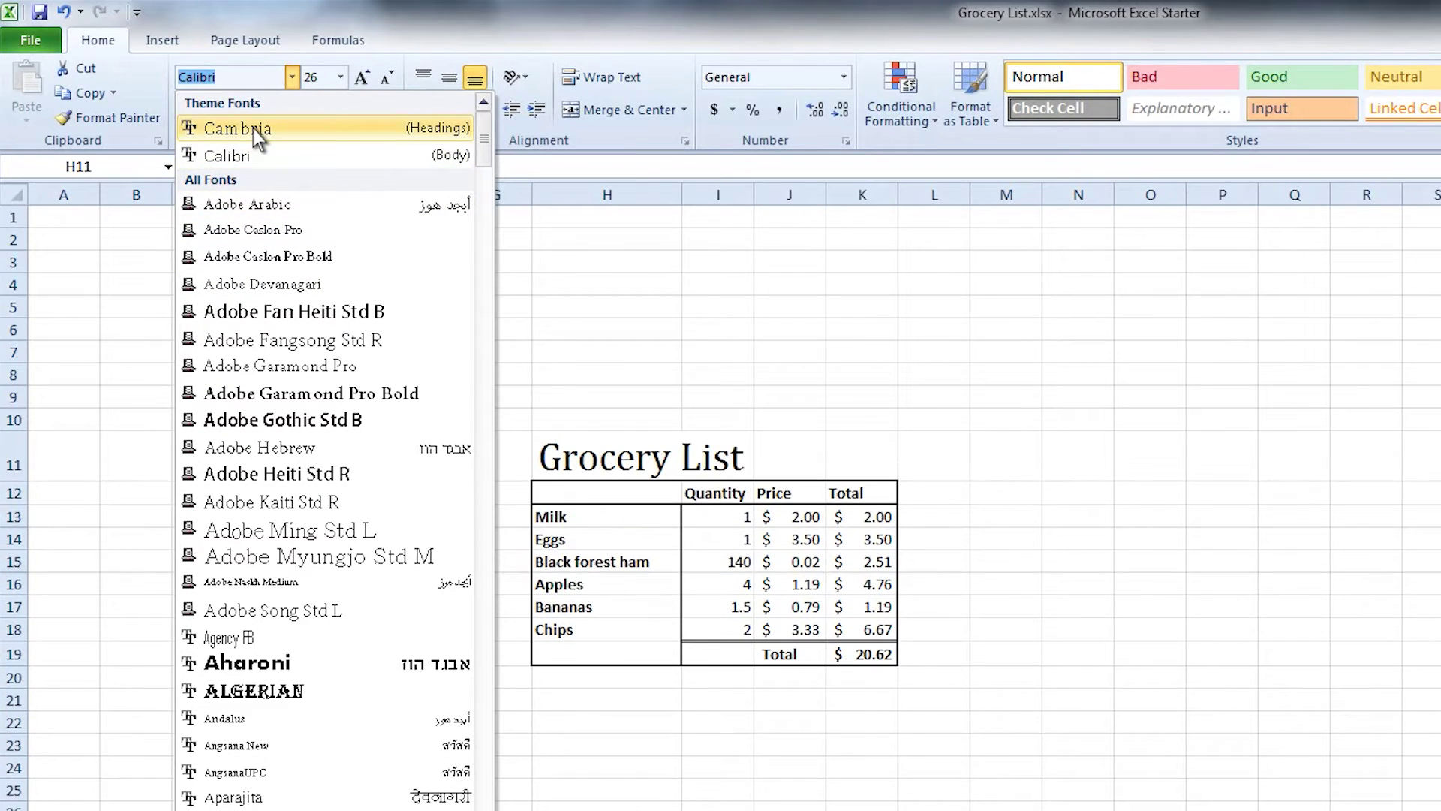
click(258, 135)
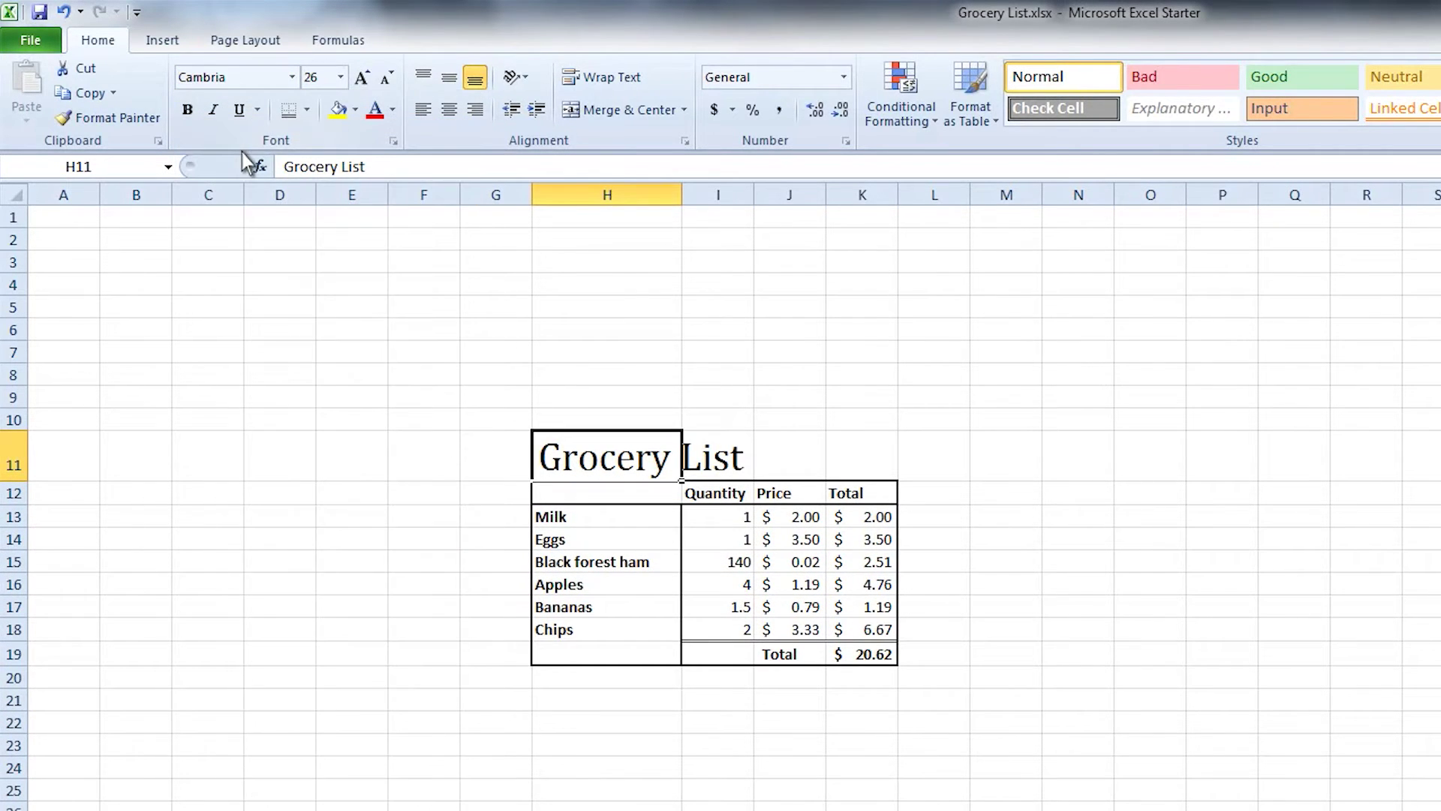
click(395, 114)
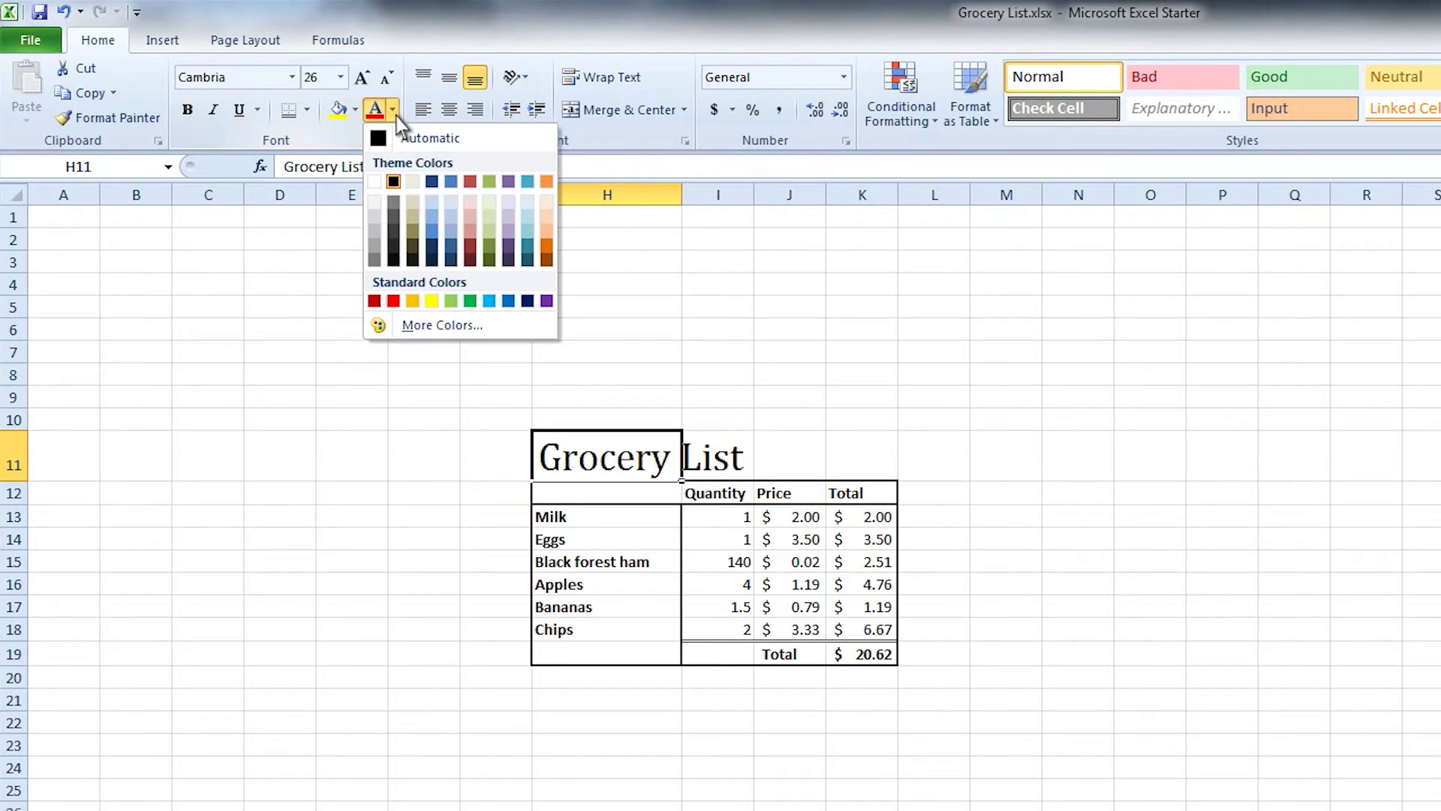
click(374, 301)
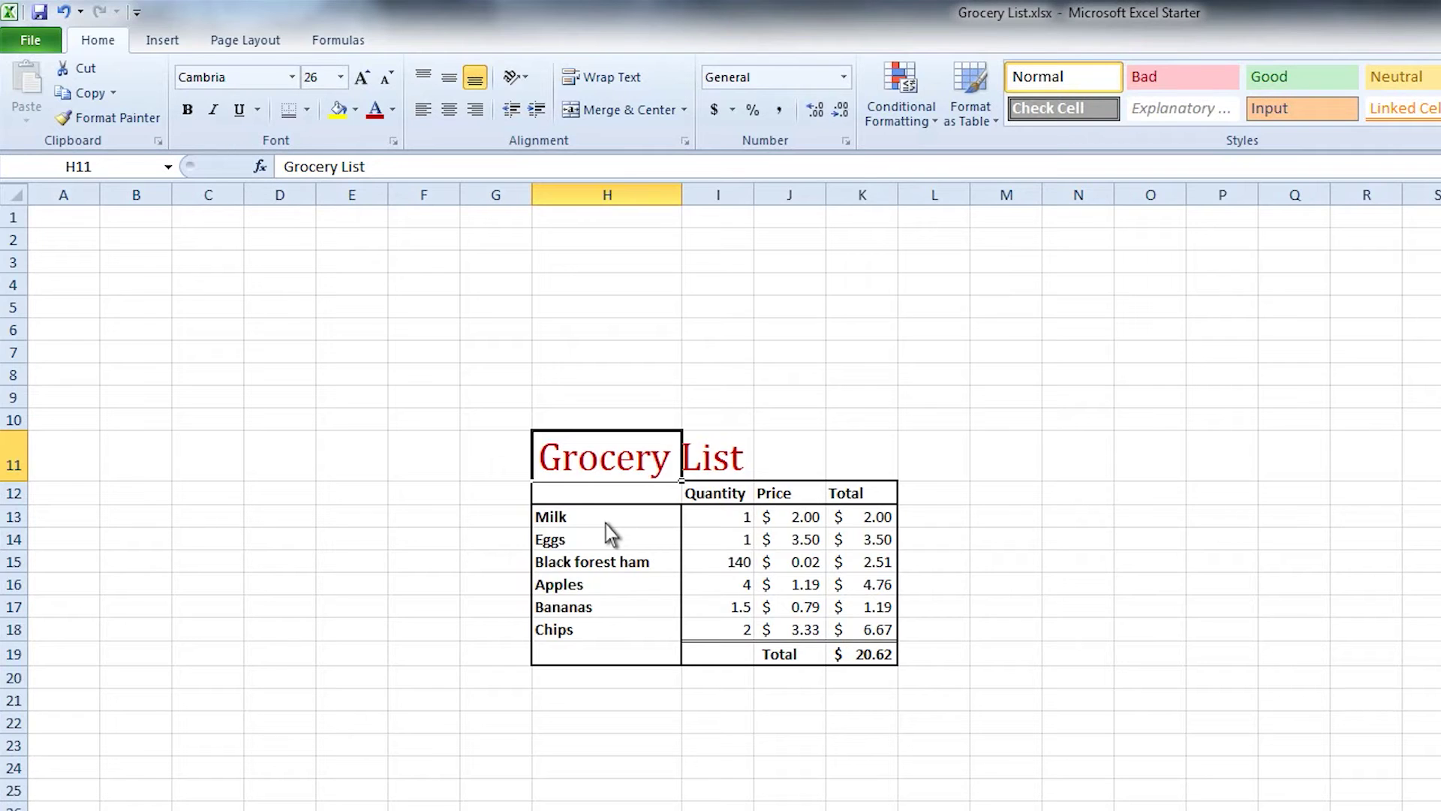
- Fill the item column H13:H19 with a light olive green theme color
drag(605, 522, 602, 652)
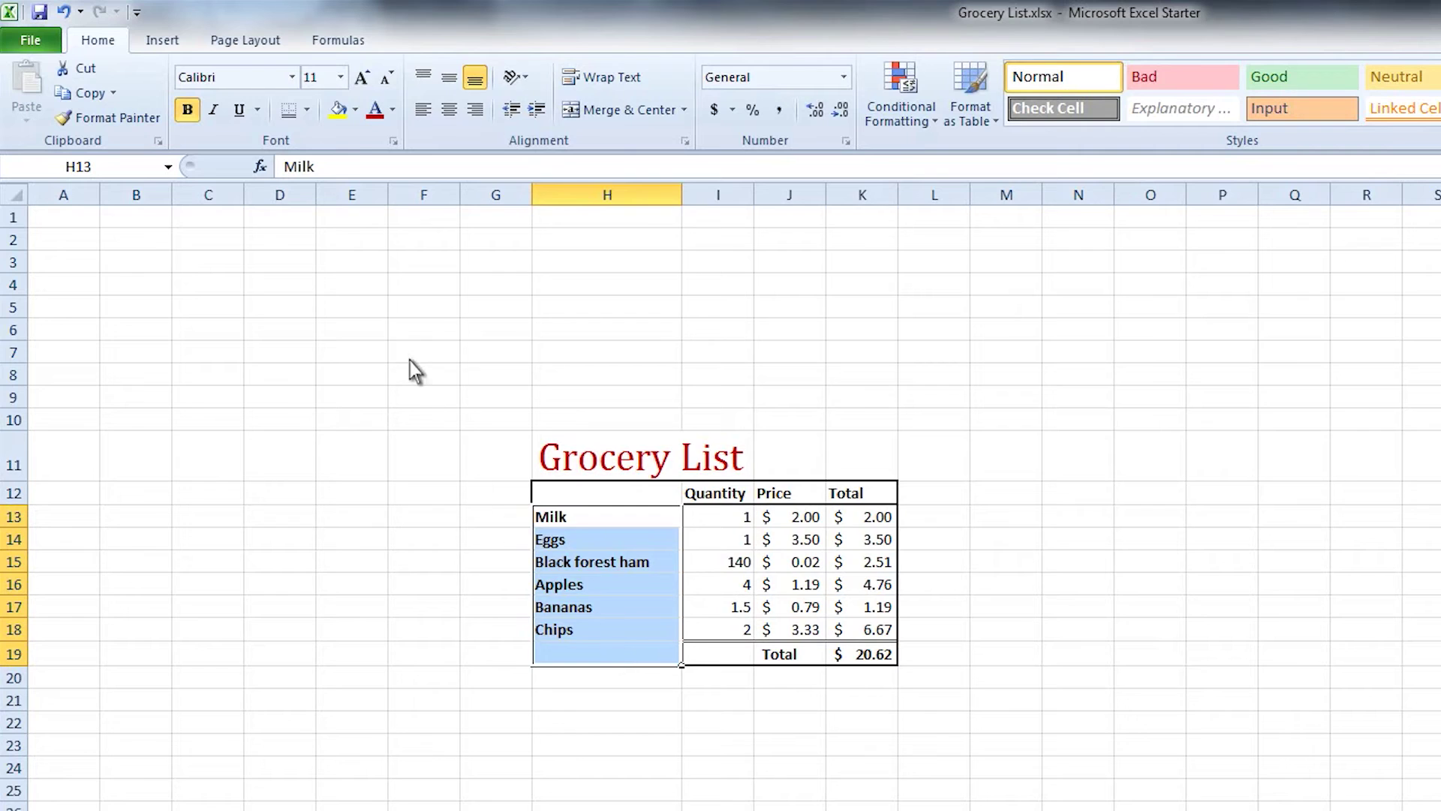
click(355, 111)
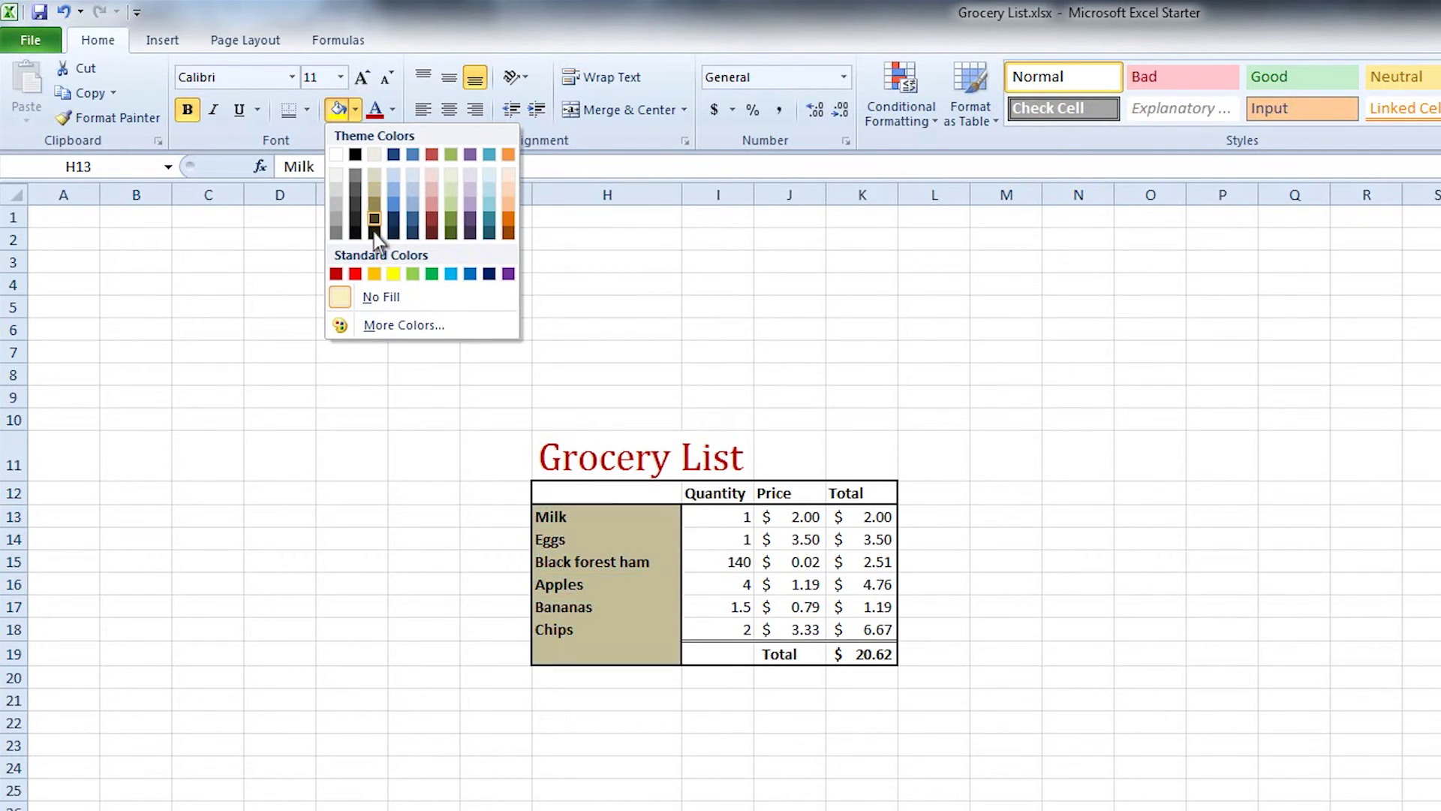
click(453, 188)
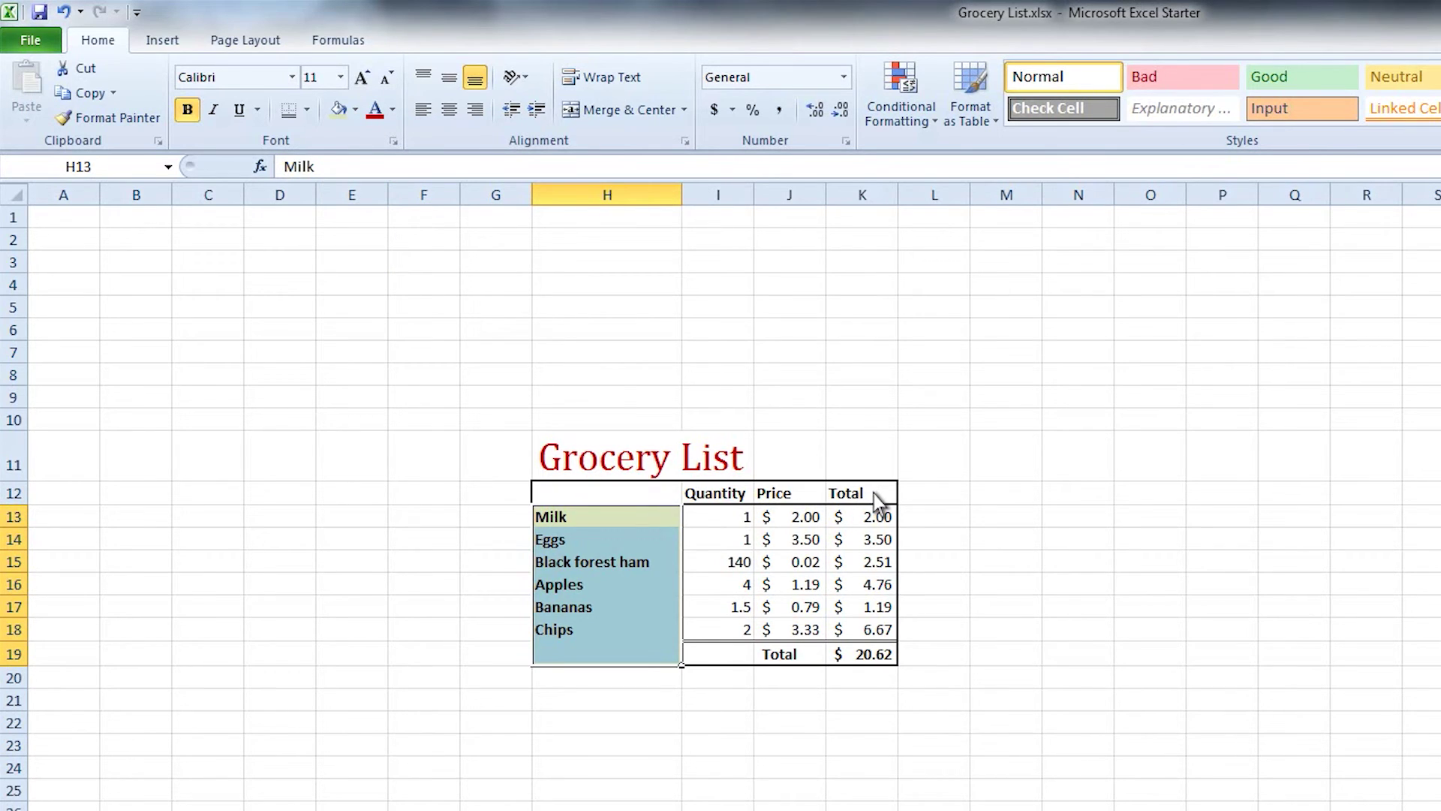
- Fill the header row H12:K12 with a darker tan theme color
drag(874, 493, 660, 494)
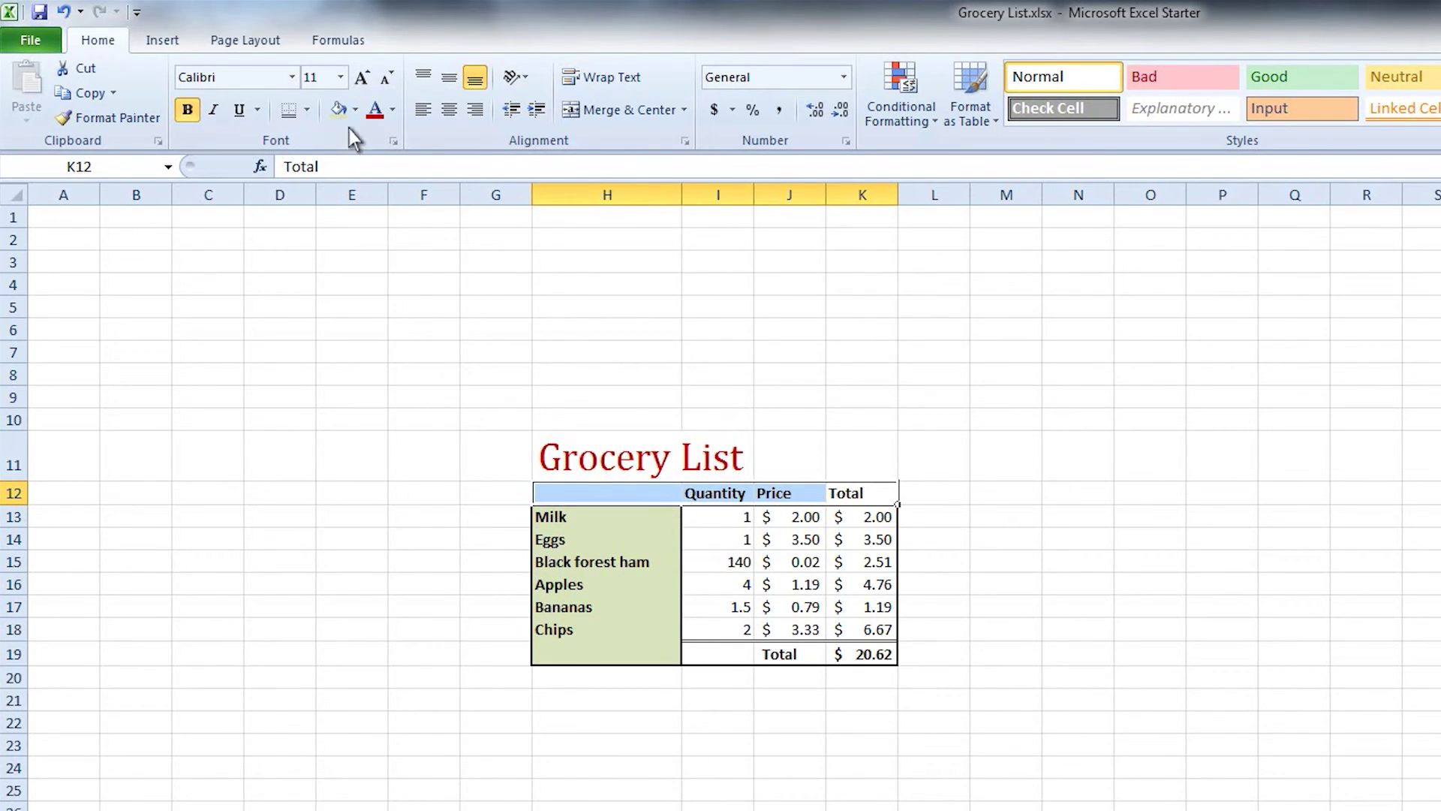
click(356, 111)
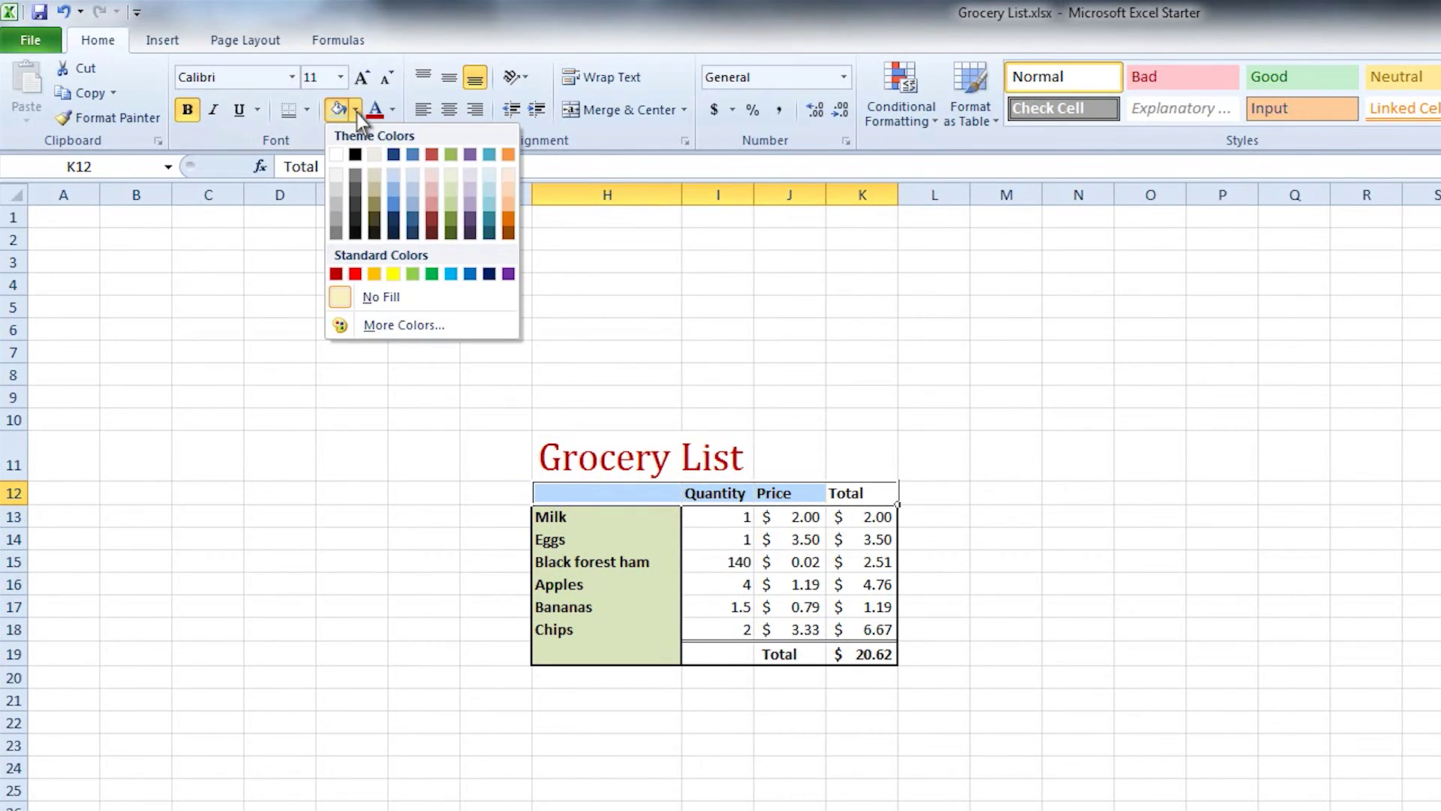
click(372, 192)
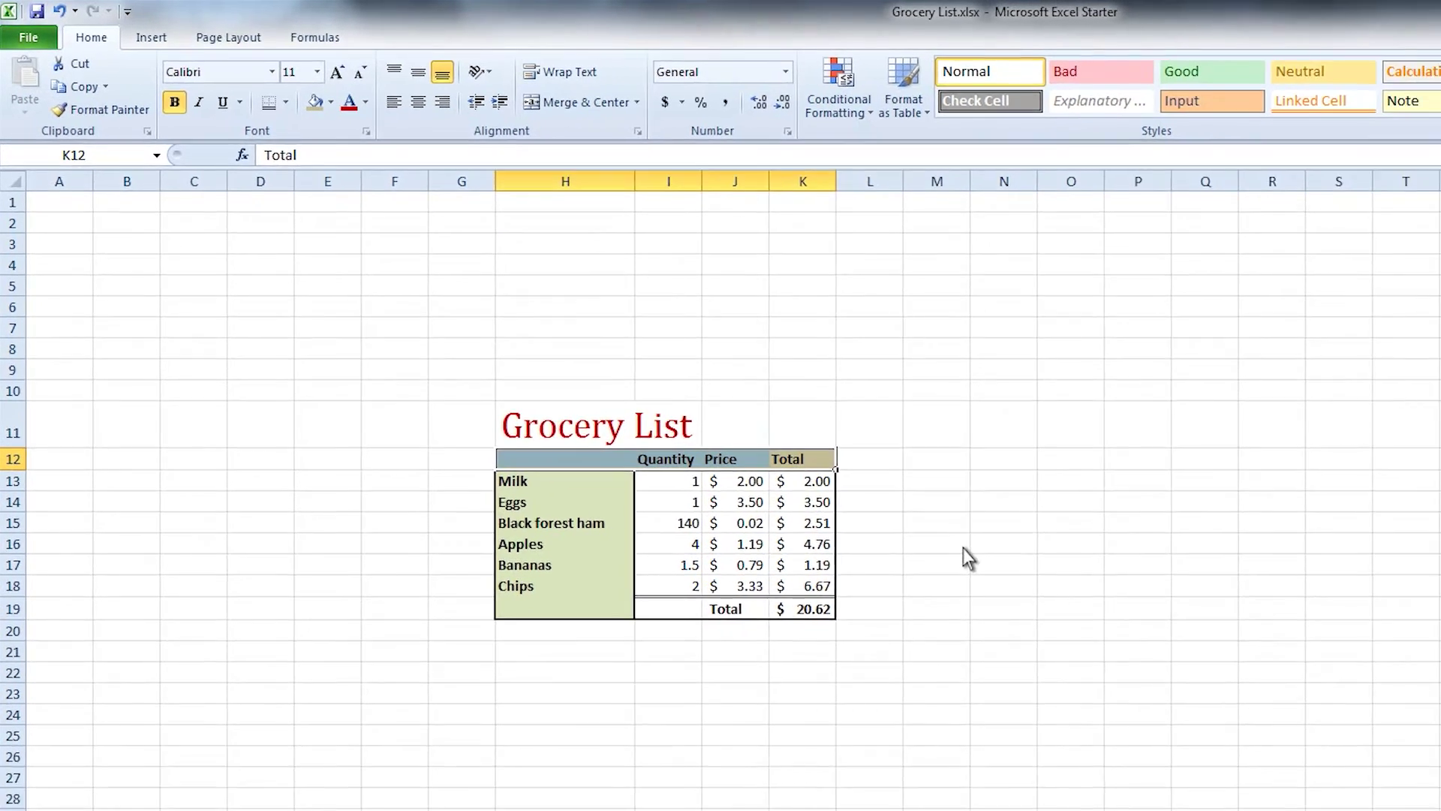
click(1006, 584)
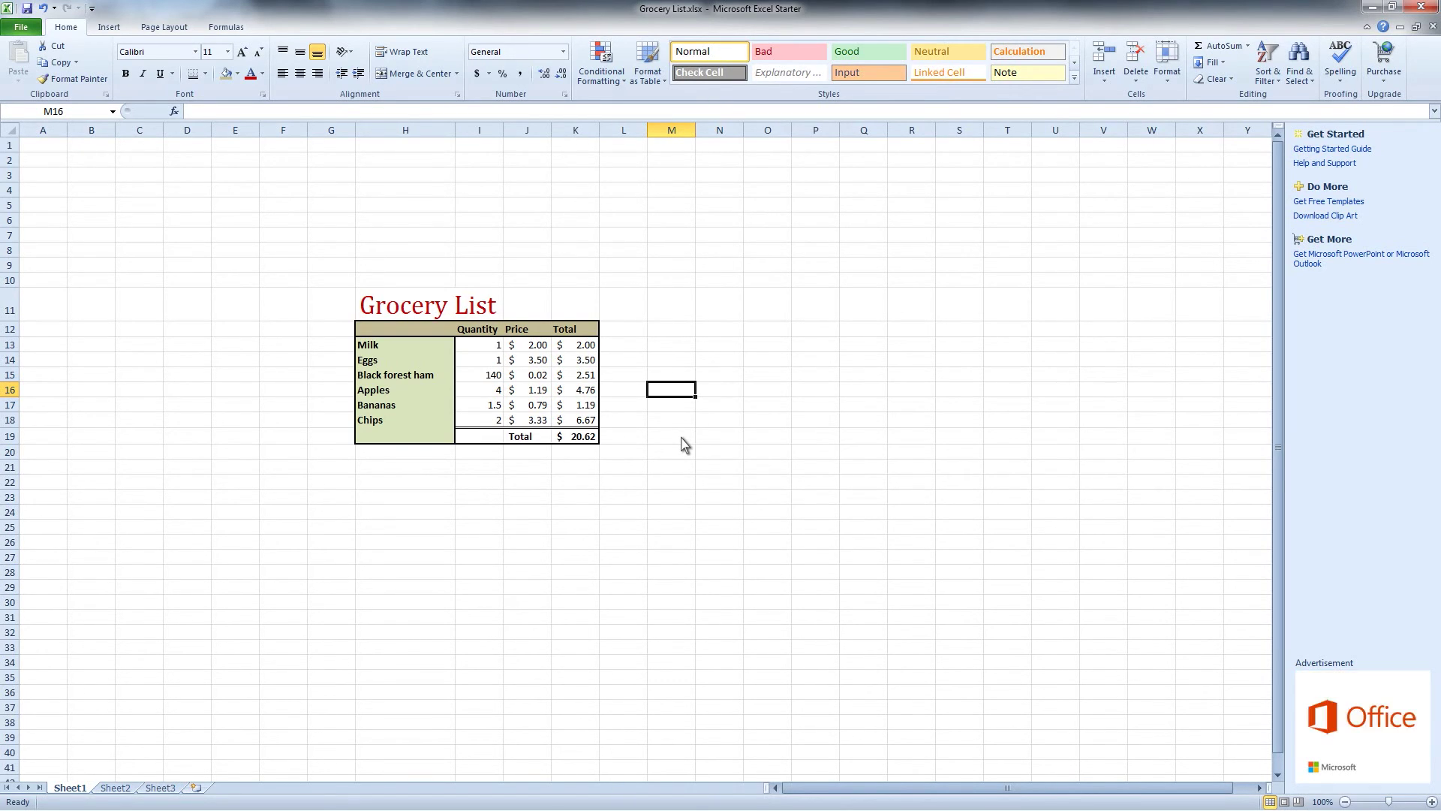
- Save the Grocery List workbook and close the program
click(21, 28)
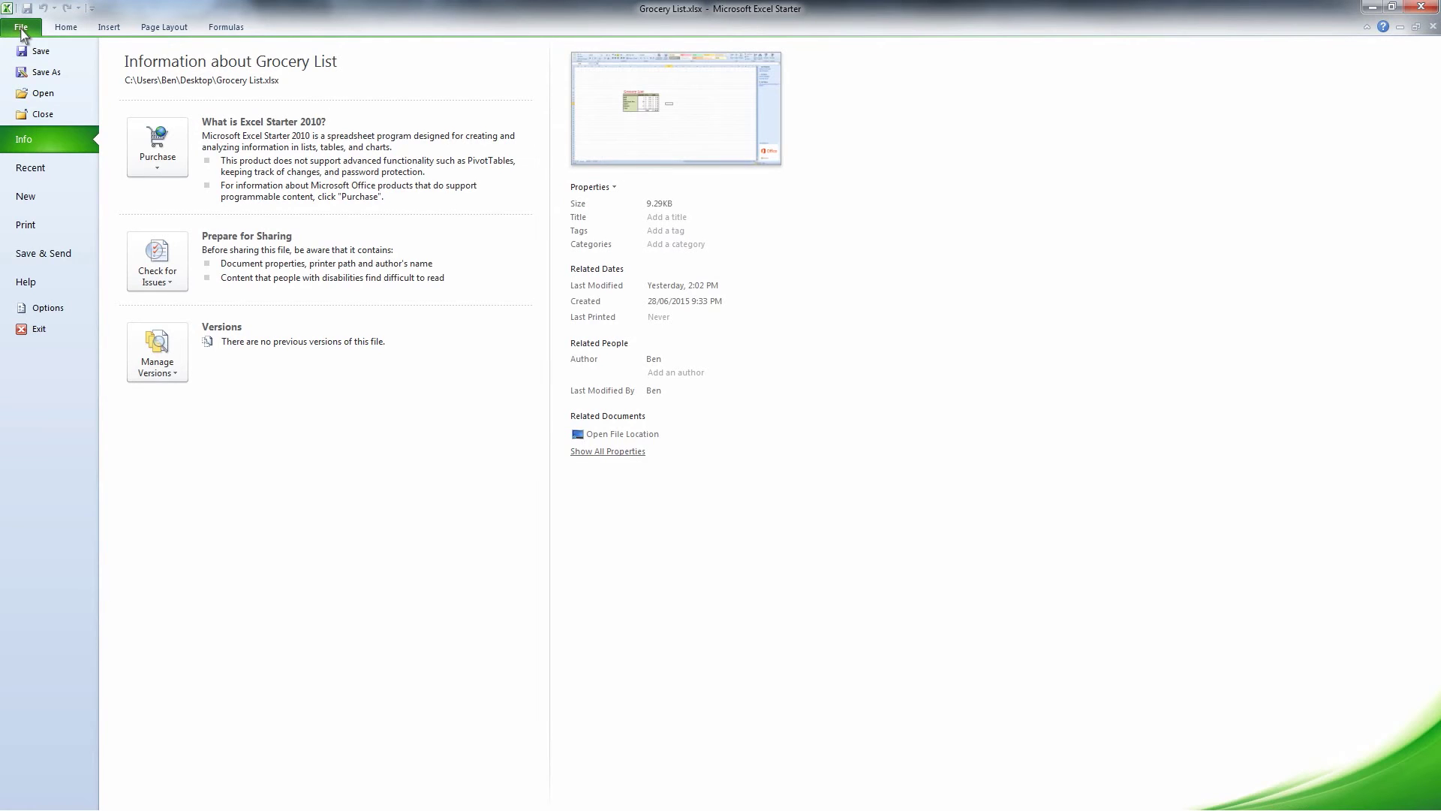
click(39, 53)
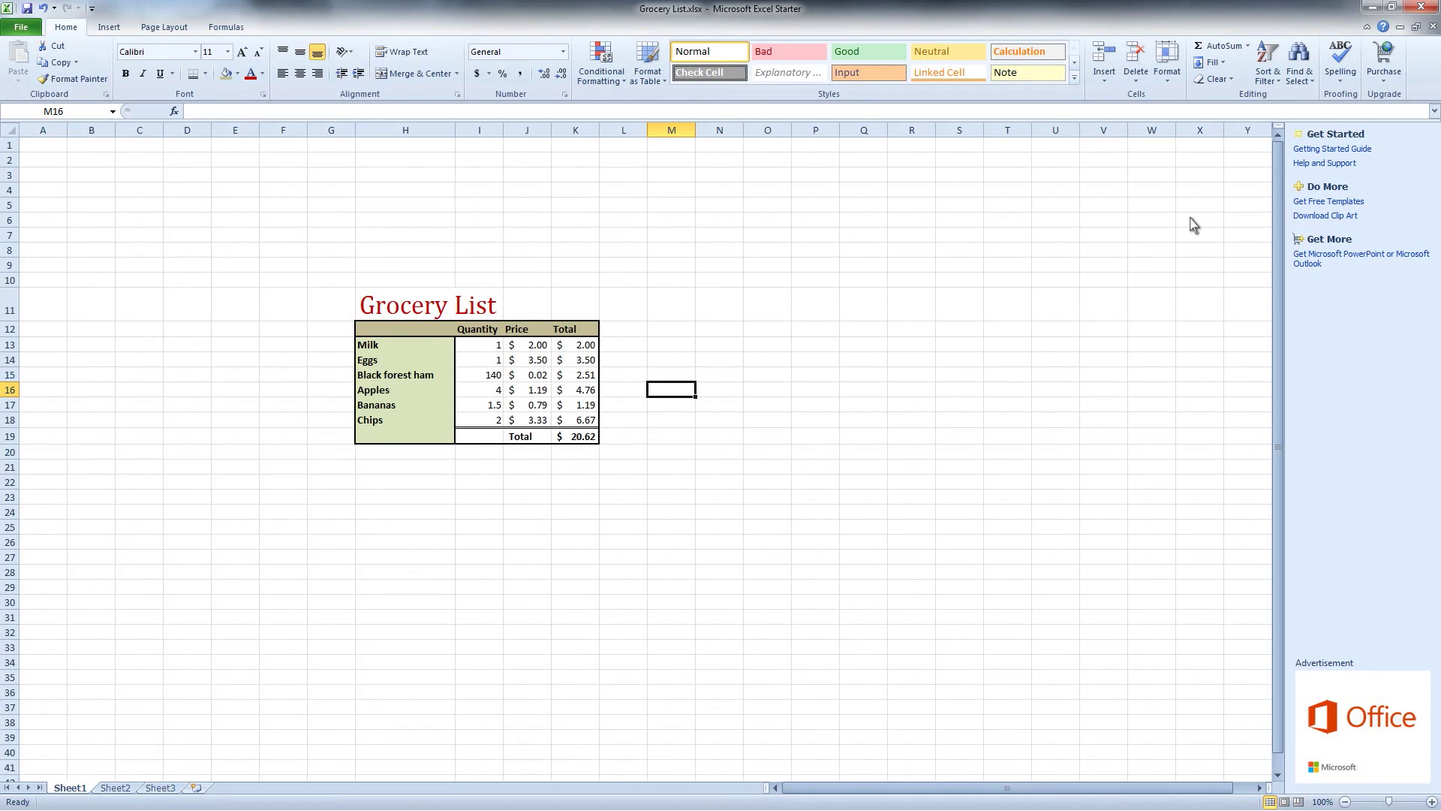
click(1429, 8)
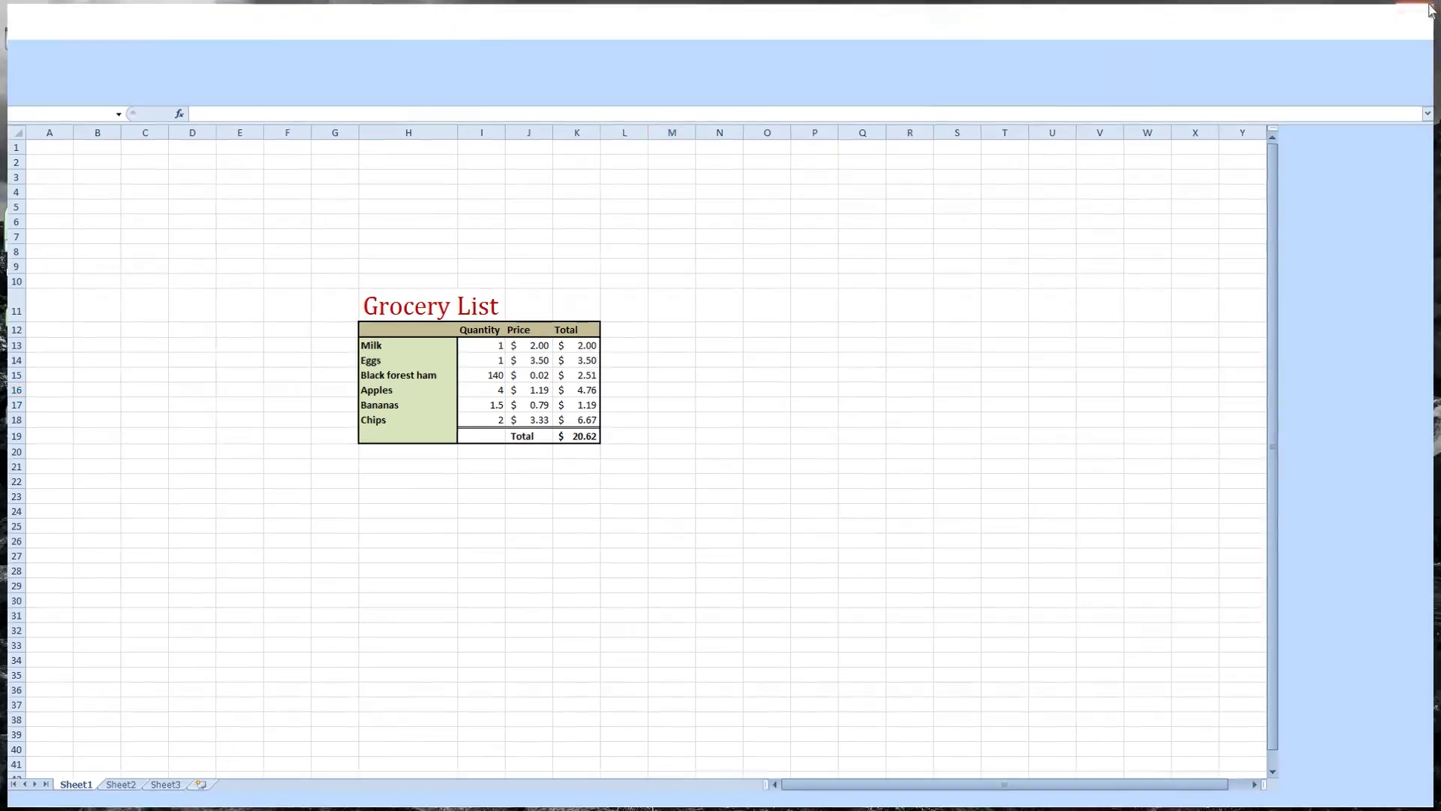